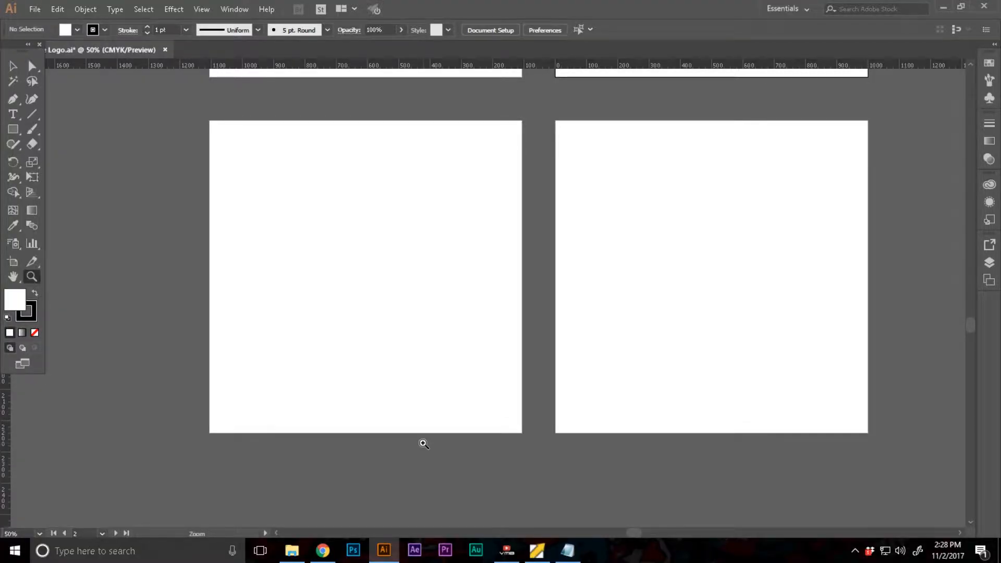
# Draw an 820 px circle with no fill and a black stroke, centred on the left blank artboard.
pyautogui.scroll(-1, 423, 444)
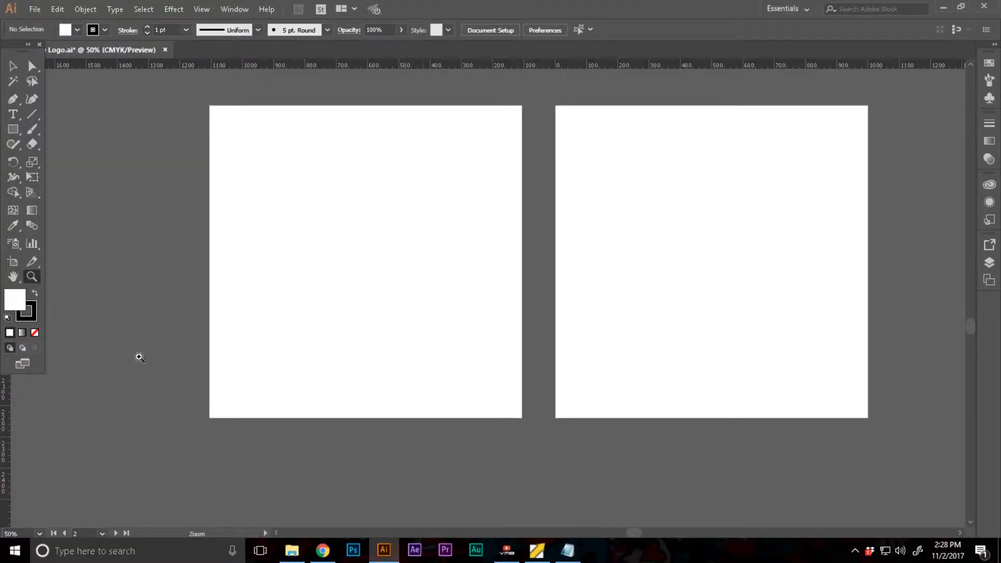
pyautogui.click(34, 332)
pyautogui.click(30, 320)
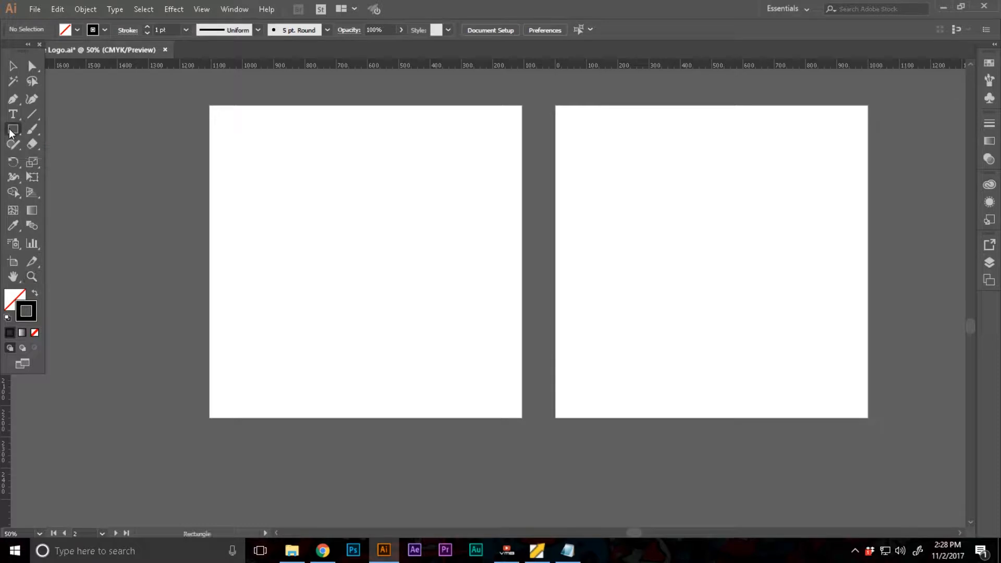
pyautogui.press('l')
pyautogui.moveTo(366, 262); pyautogui.dragTo(483, 390)
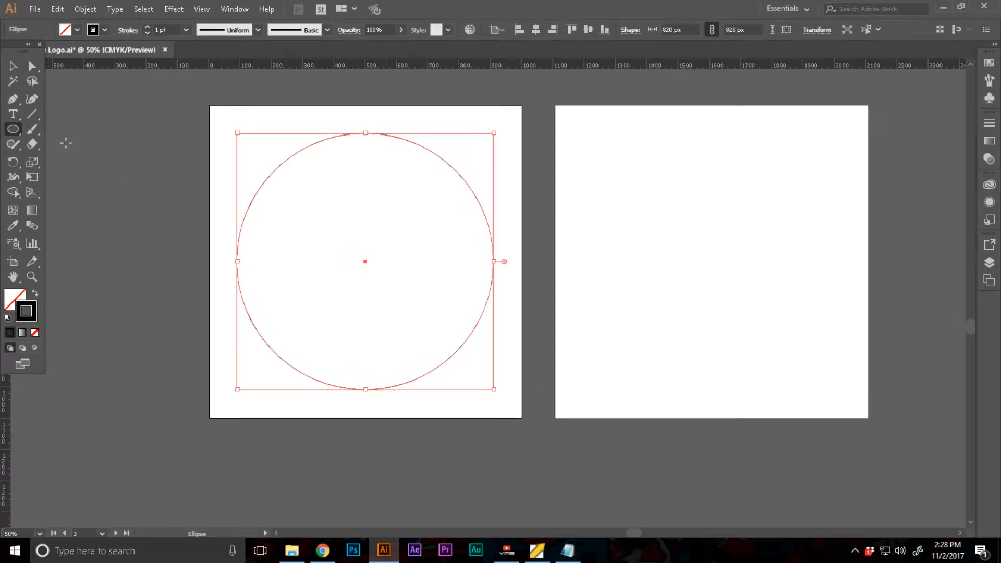
# Swap the circle's fill and stroke to make it solid black with no outline, then deselect it.
pyautogui.press('z')
pyautogui.click(430, 289)
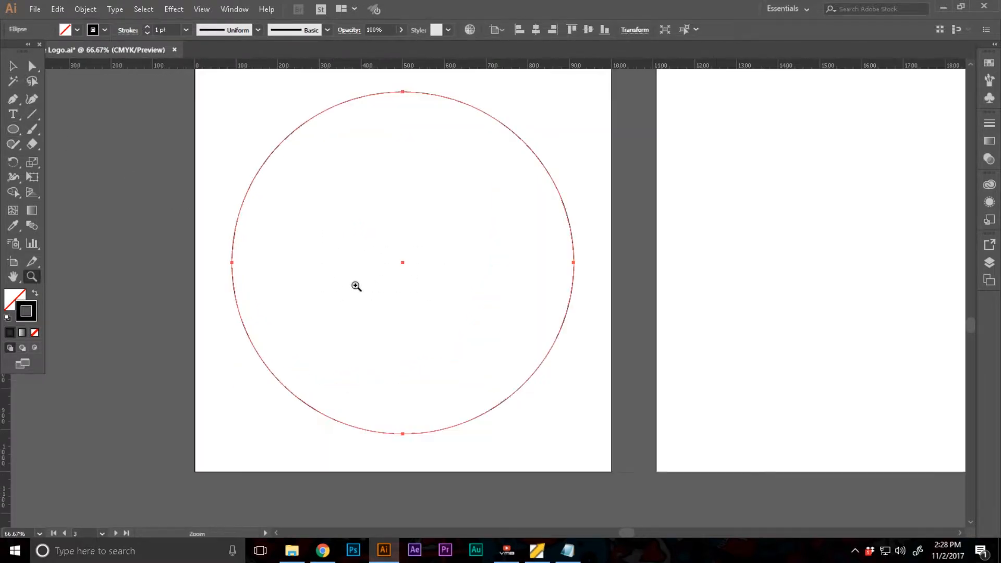
pyautogui.press('v')
pyautogui.click(34, 295)
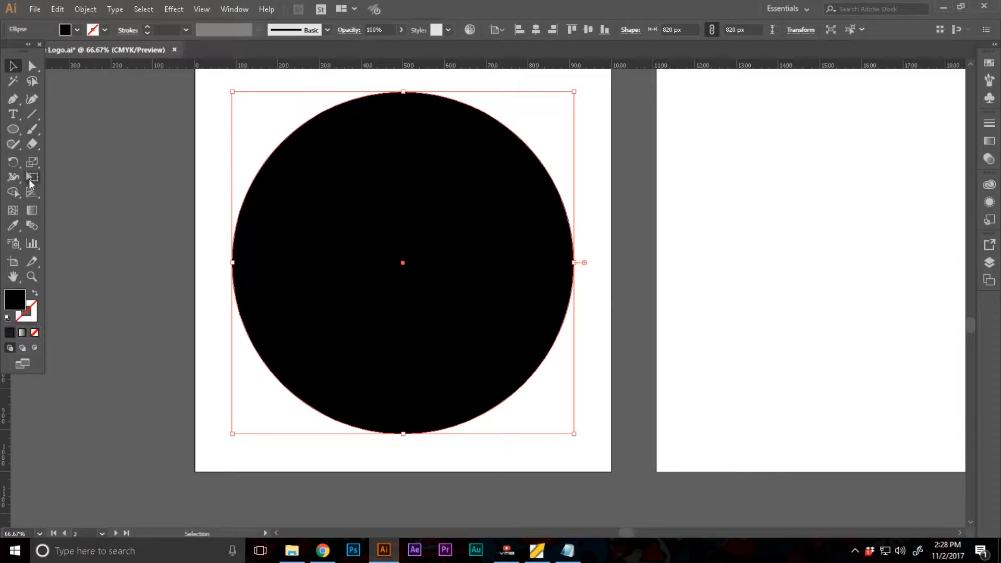
pyautogui.click(161, 140)
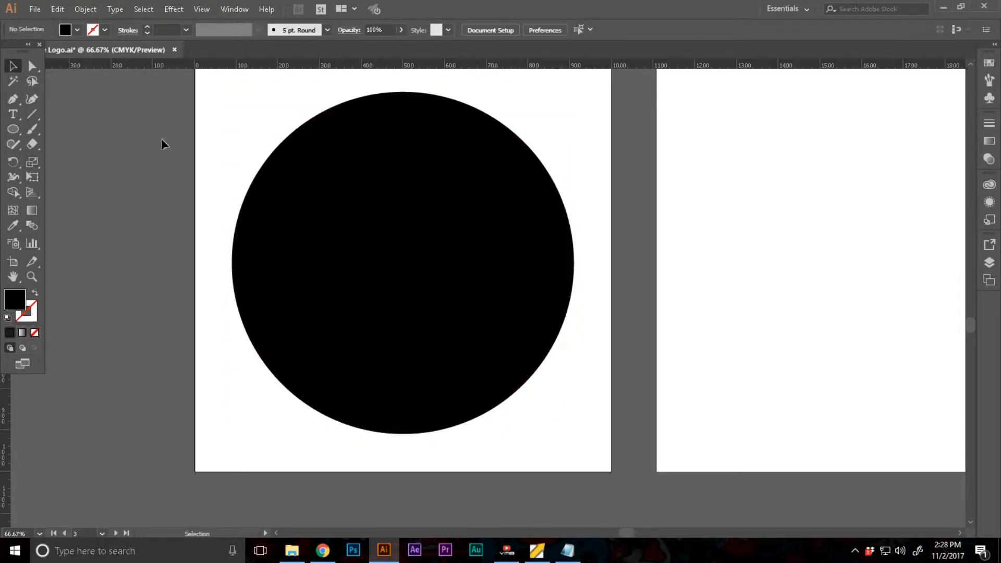
# Copy the black circle, paste it in front and scale the copy from its centre to about 735 px.
pyautogui.click(408, 267)
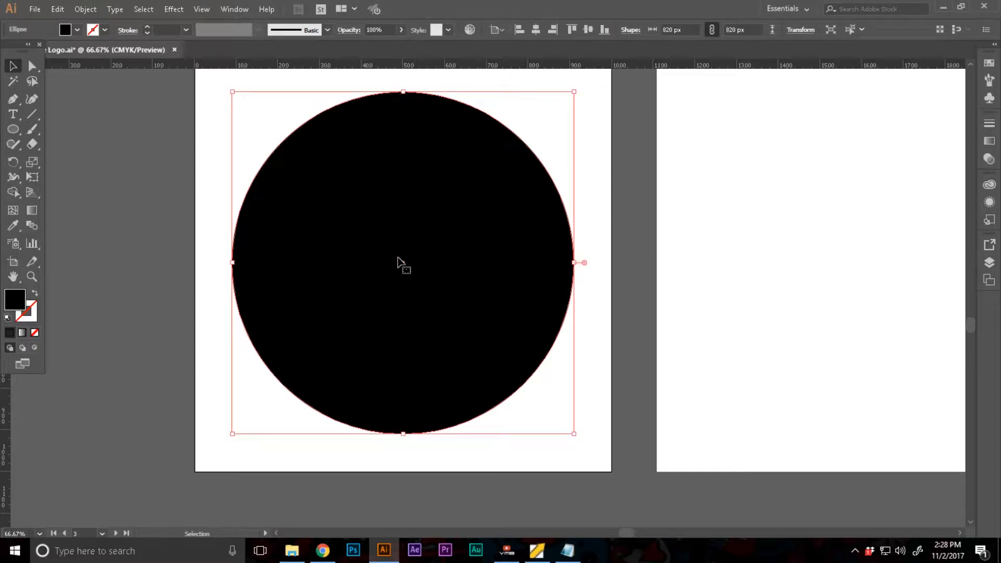
pyautogui.click(58, 8)
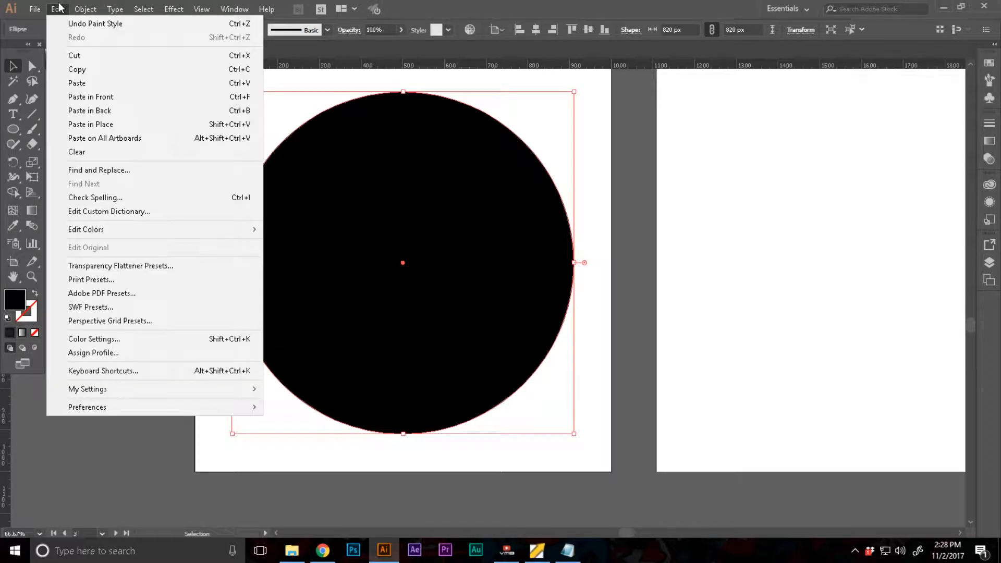
pyautogui.click(100, 70)
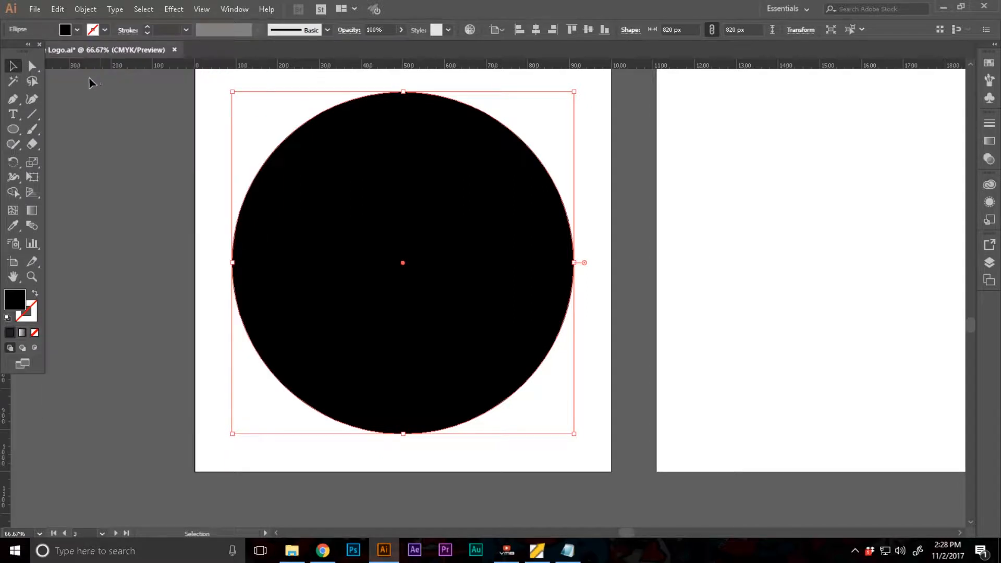
pyautogui.click(57, 9)
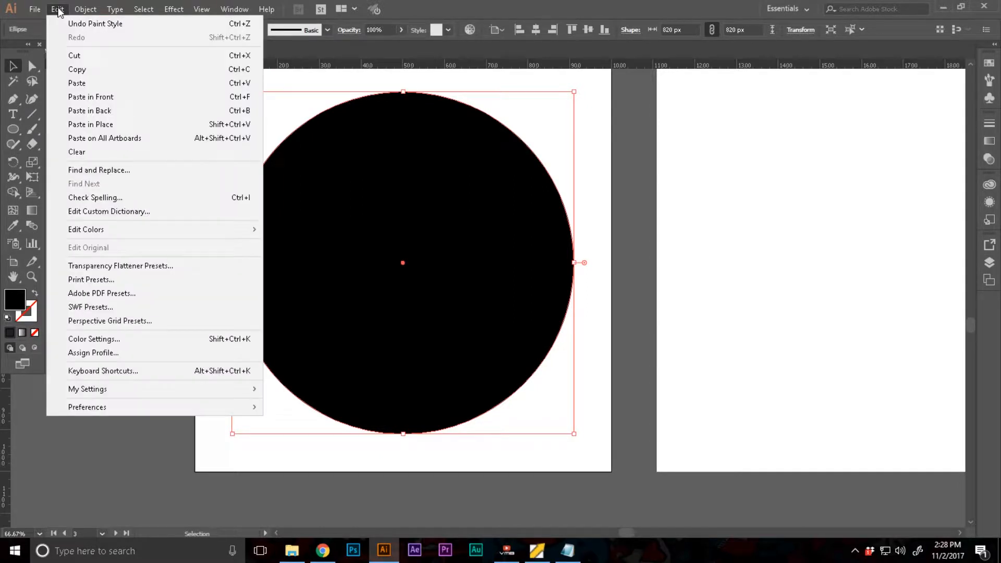
pyautogui.click(100, 101)
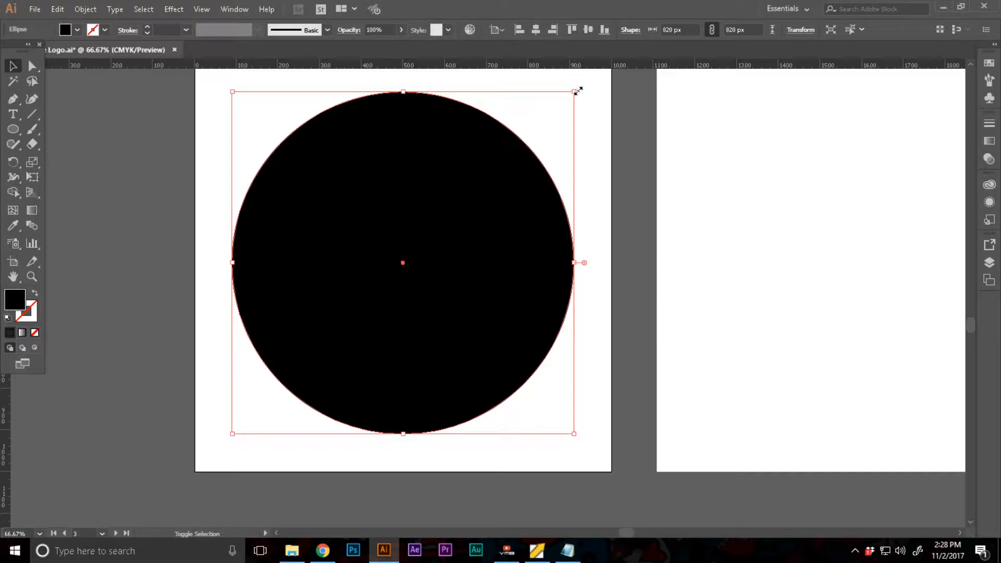
pyautogui.moveTo(578, 92); pyautogui.dragTo(557, 106)
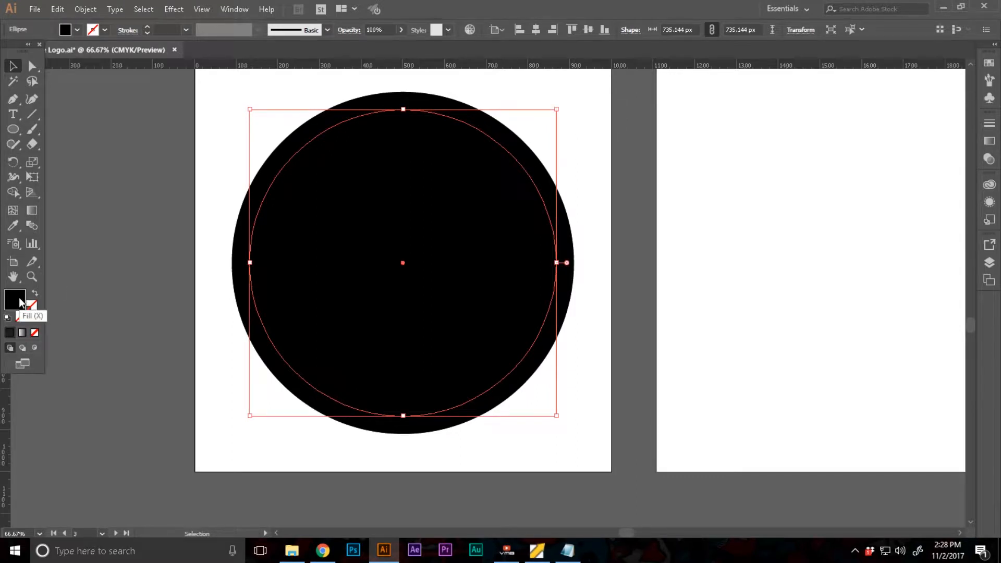
# Fill the 735 px circle with white to leave a thick black ring, and deselect it.
pyautogui.doubleClick(19, 297)
pyautogui.moveTo(689, 121)
pyautogui.mouseDown()
pyautogui.moveTo(686, 105)
pyautogui.moveTo(664, 92)
pyautogui.mouseUp()
pyautogui.click(939, 103)
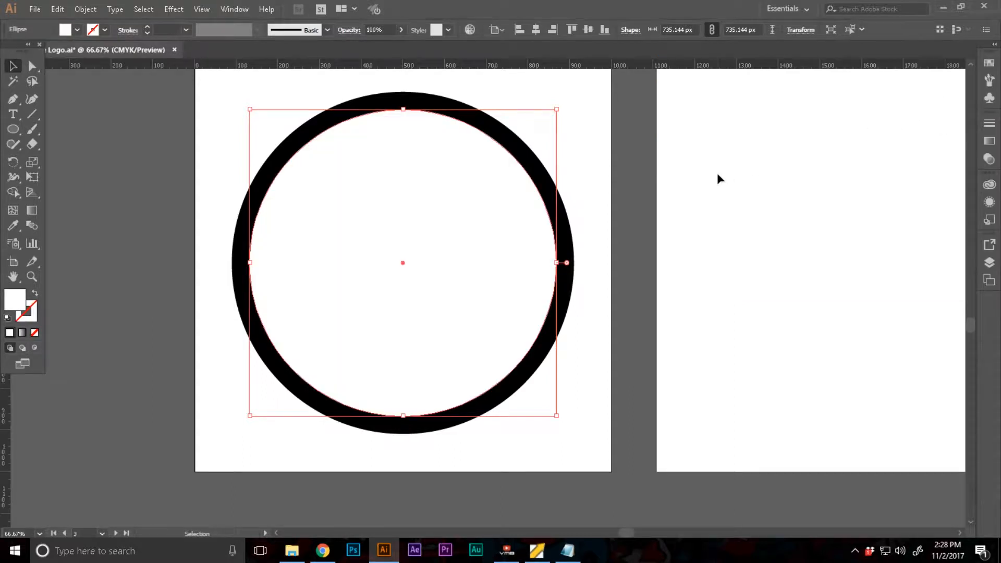
pyautogui.click(717, 174)
# Copy the white circle, paste it in front and scale the copy from its centre to about 629 px.
pyautogui.scroll(1, 693, 230)
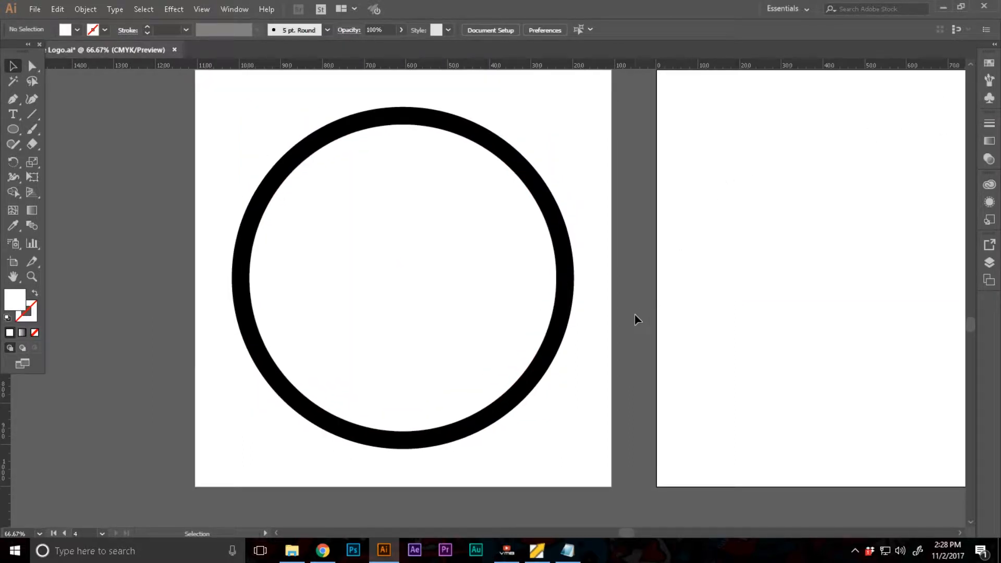
pyautogui.click(435, 313)
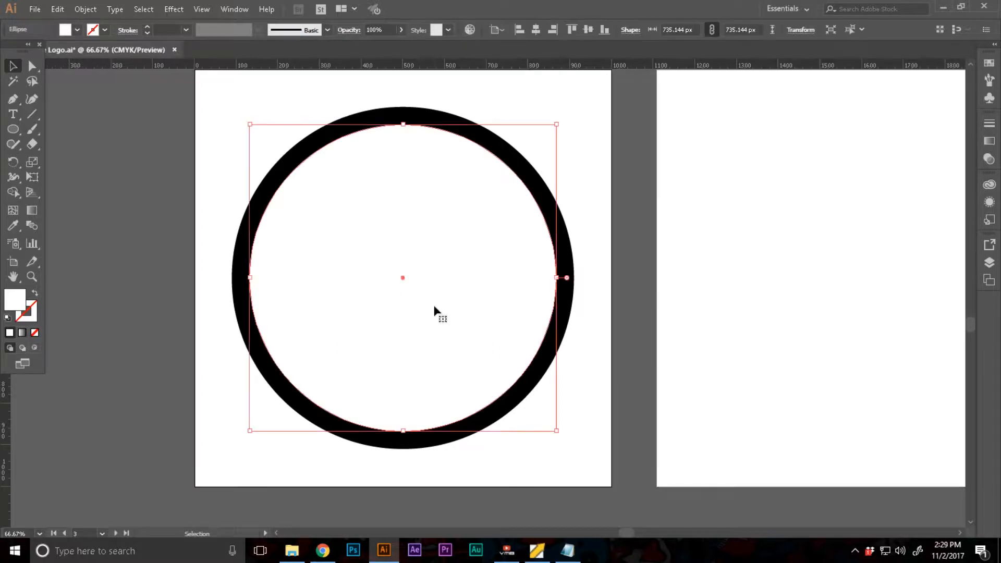
pyautogui.click(57, 9)
pyautogui.click(73, 69)
pyautogui.click(57, 9)
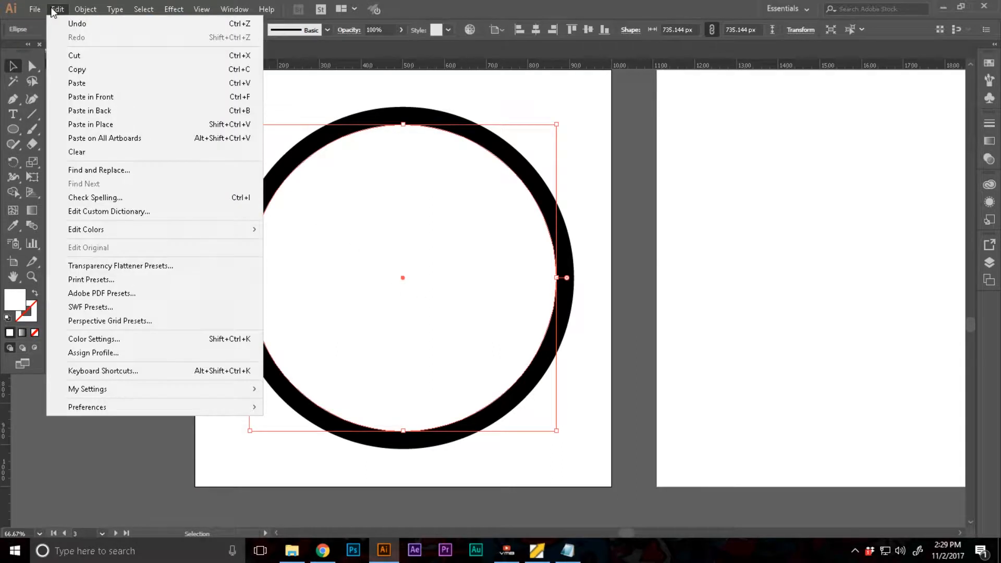
pyautogui.click(82, 97)
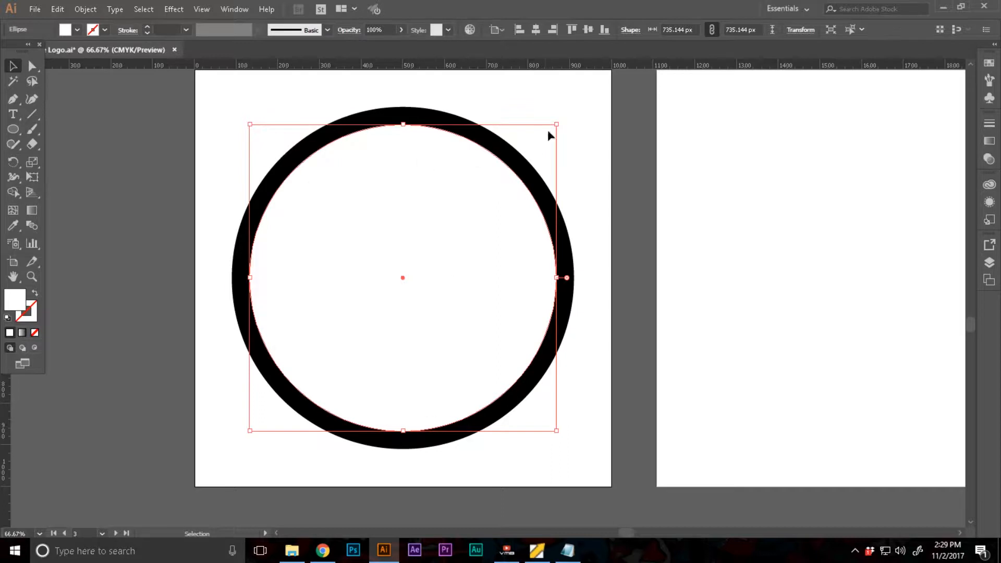
pyautogui.moveTo(558, 124); pyautogui.dragTo(534, 148)
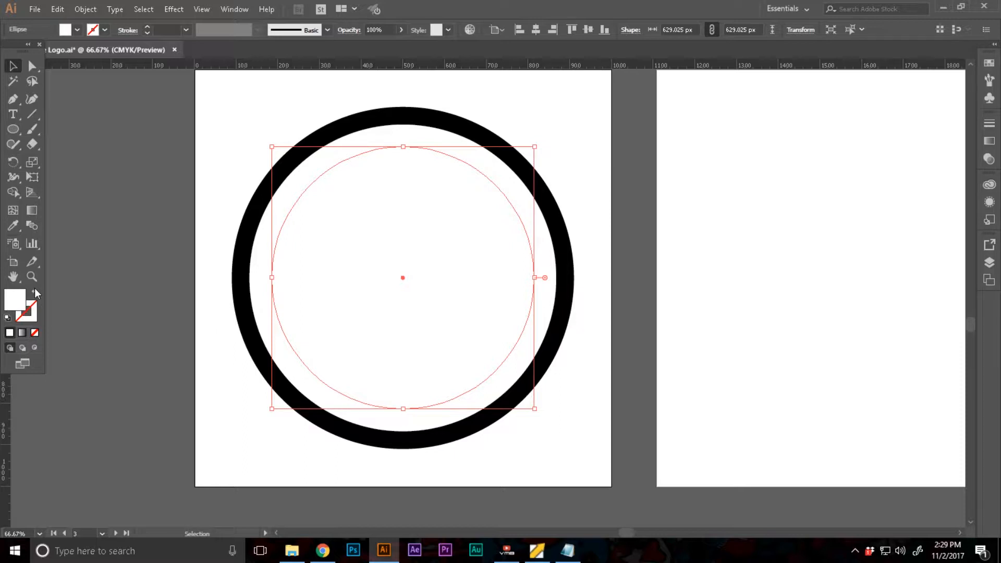
# Give the innermost circle no fill and a black 3 pt stroke, and enlarge it from its centre to about 650 px.
pyautogui.click(34, 293)
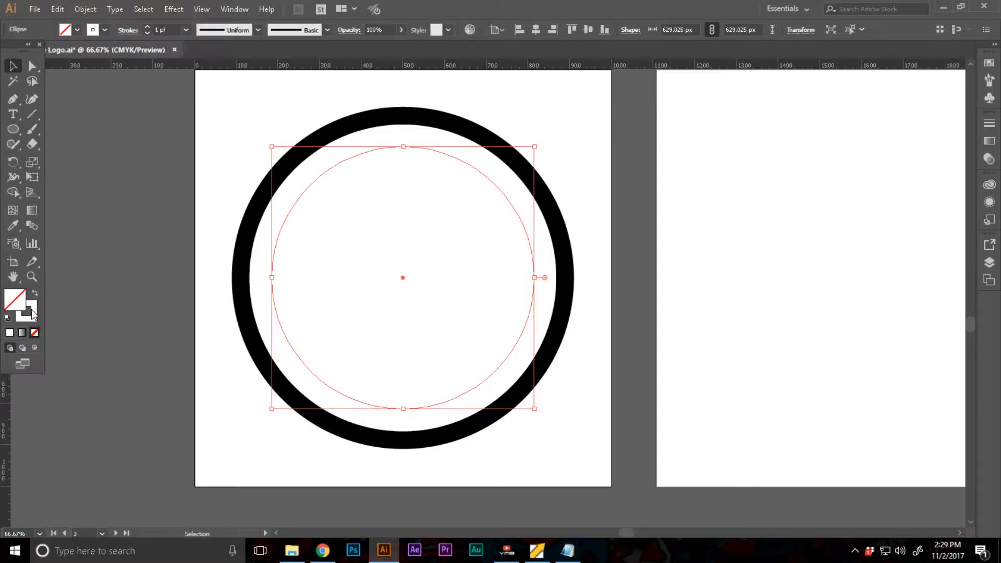
pyautogui.click(35, 318)
pyautogui.doubleClick(35, 319)
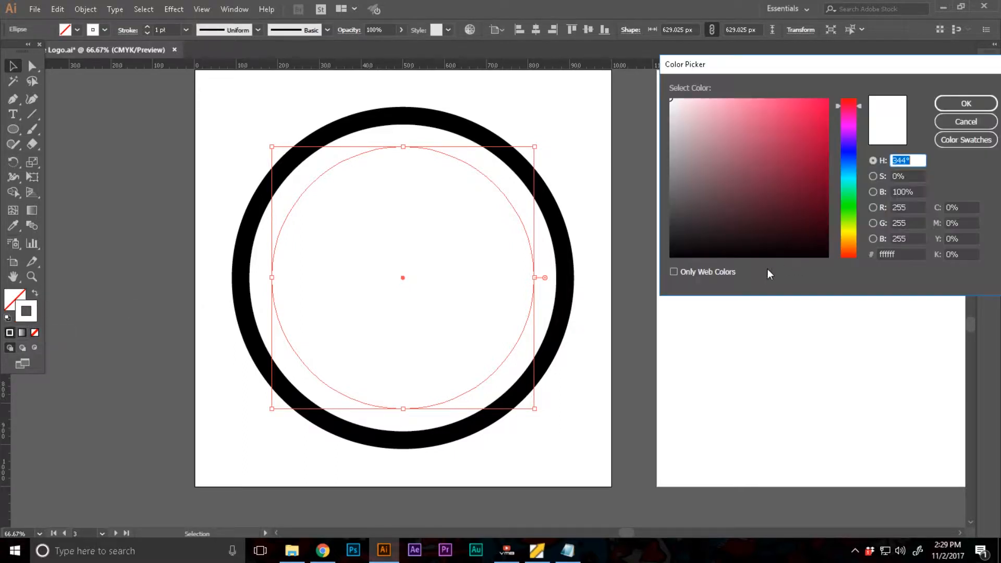
pyautogui.moveTo(699, 248); pyautogui.dragTo(670, 261)
pyautogui.click(966, 103)
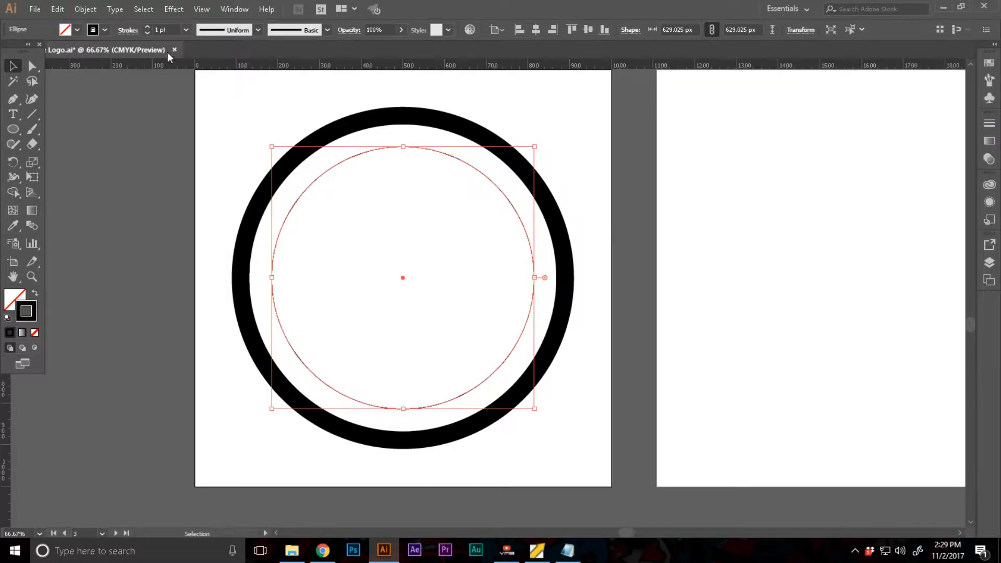
pyautogui.click(147, 27)
pyautogui.click(147, 27)
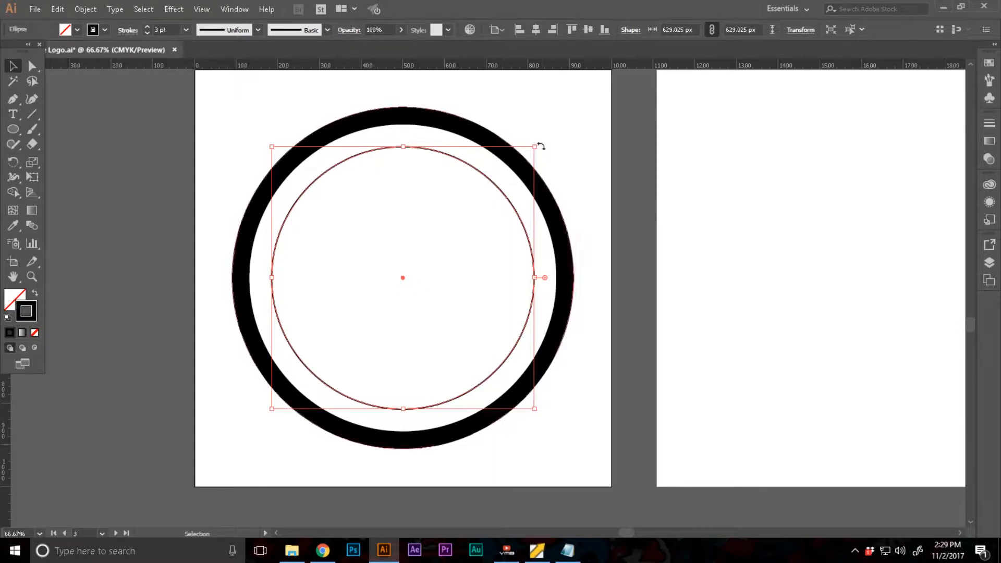
pyautogui.moveTo(537, 145); pyautogui.dragTo(538, 142)
# Paste a copy of the thin outlined circle in front and scale it from its centre to about 510 px.
pyautogui.press('a')
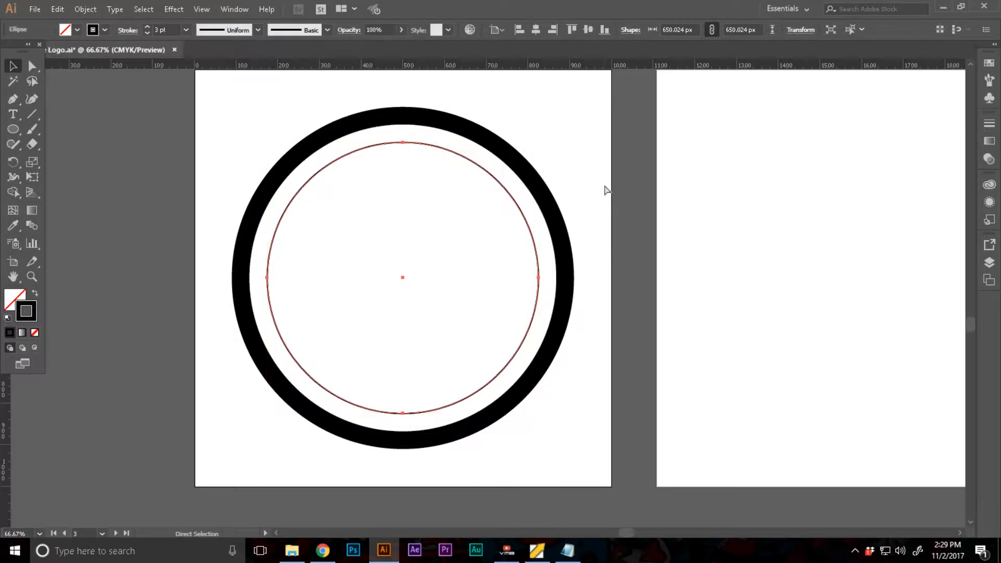
pyautogui.press('v')
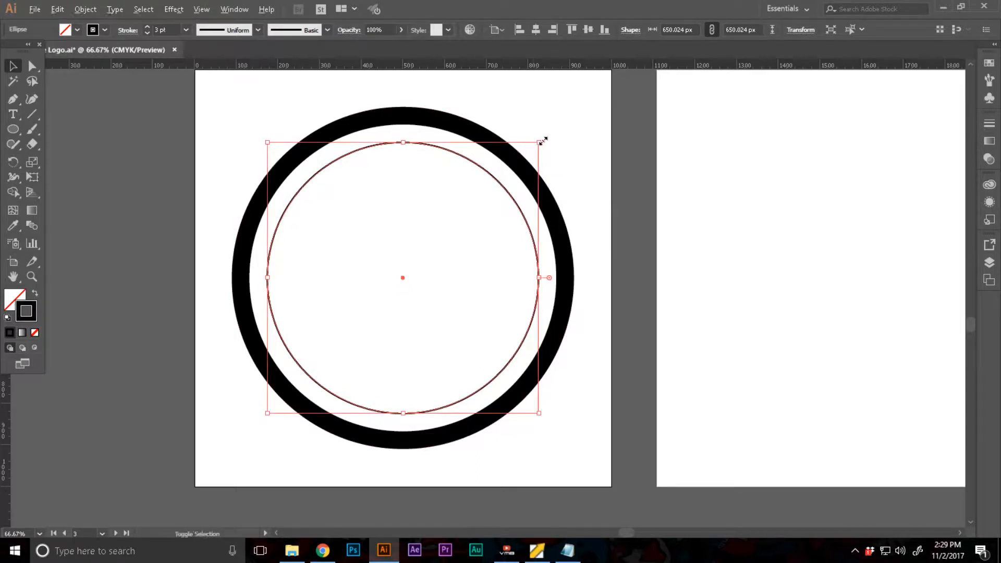
pyautogui.moveTo(540, 142); pyautogui.dragTo(511, 166)
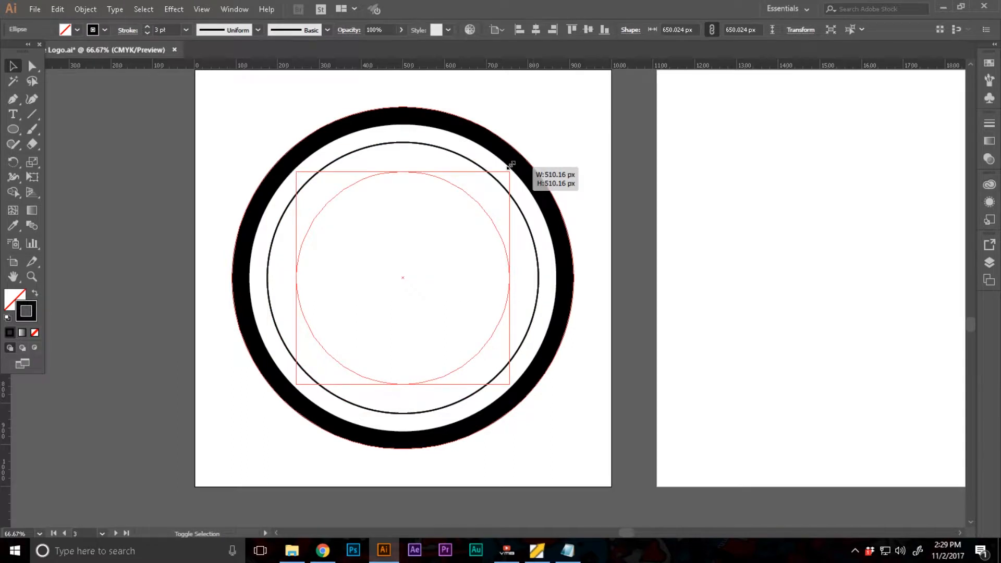
pyautogui.moveTo(511, 165); pyautogui.dragTo(511, 166)
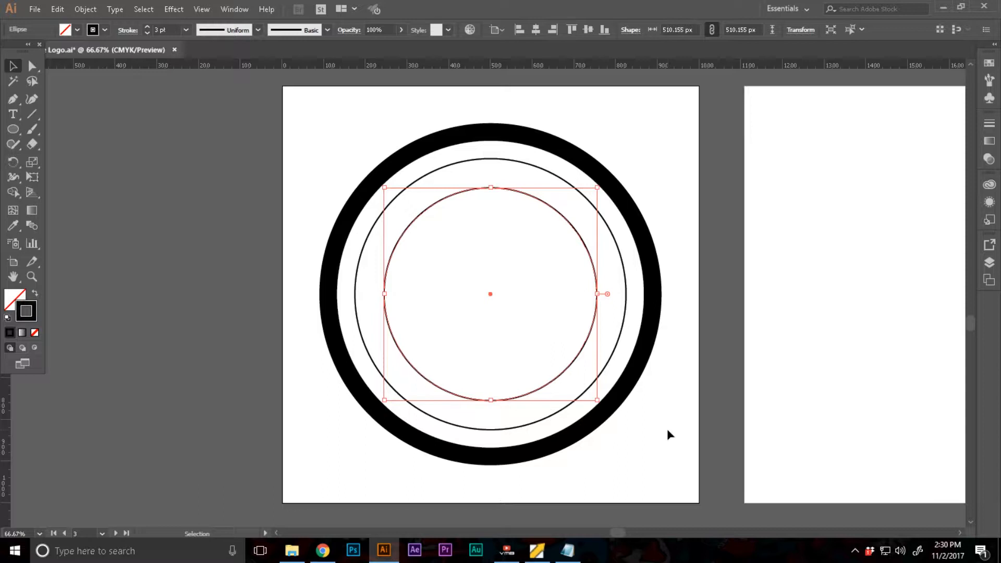
# Paste a copy of the 510 px circle in front, scaled to about 472 px and filled black with no stroke.
pyautogui.press('a')
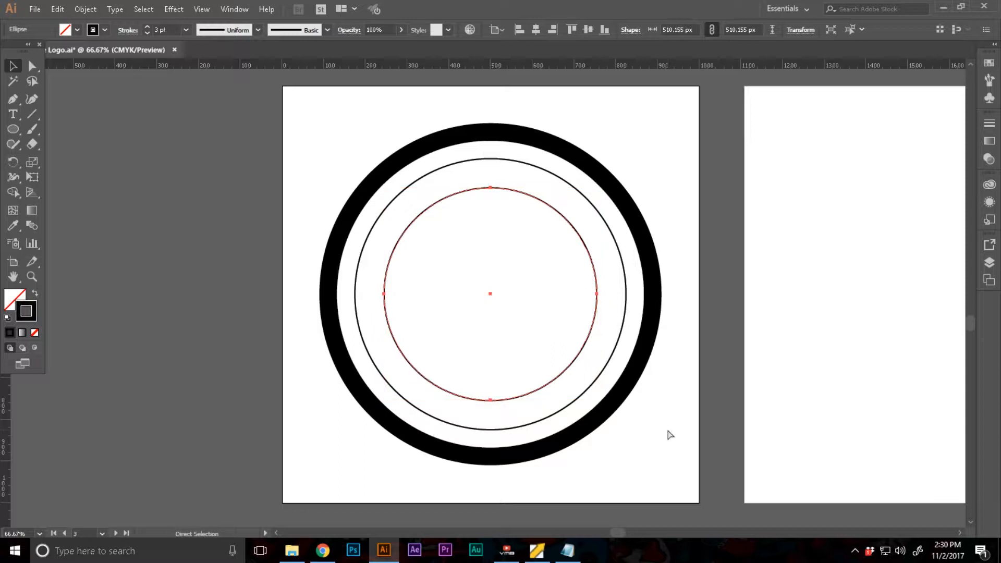
pyautogui.press('v')
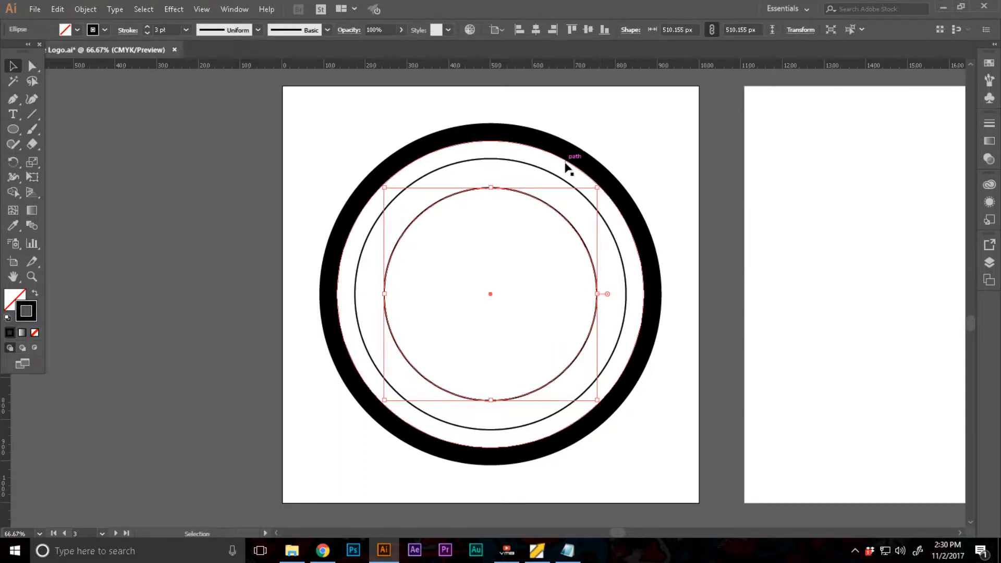
pyautogui.moveTo(597, 187)
pyautogui.mouseDown()
pyautogui.moveTo(556, 214)
pyautogui.moveTo(590, 197)
pyautogui.mouseUp()
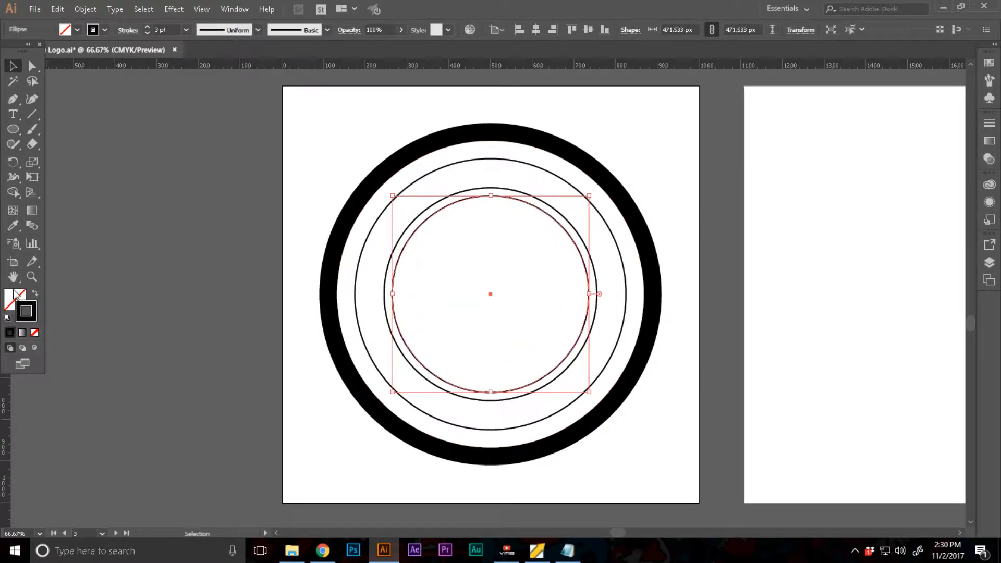
pyautogui.click(33, 296)
pyautogui.click(15, 302)
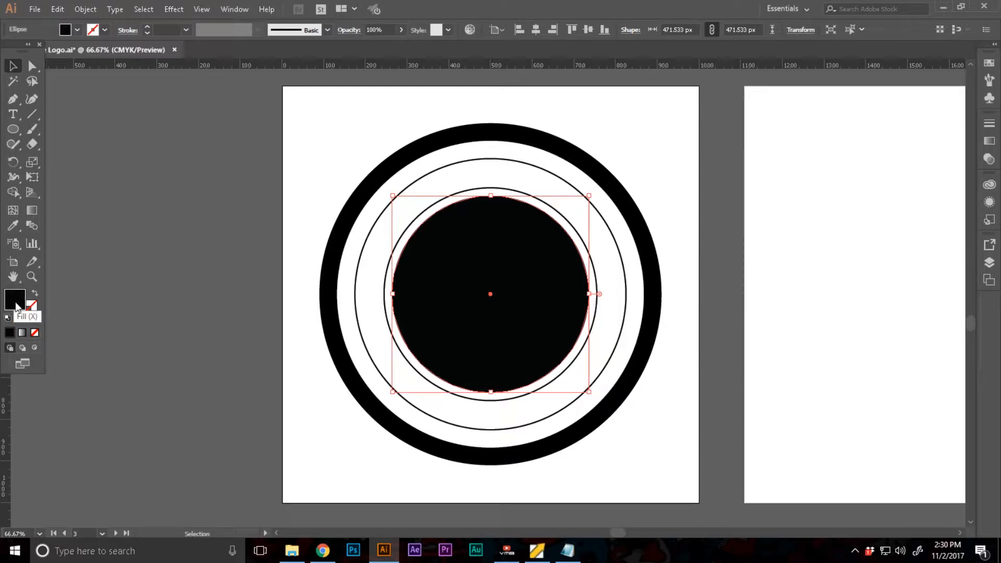
pyautogui.click(32, 312)
# Paste a copy of the inner black circle in front, scaled to about 400 px from its centre and filled white.
pyautogui.press('a')
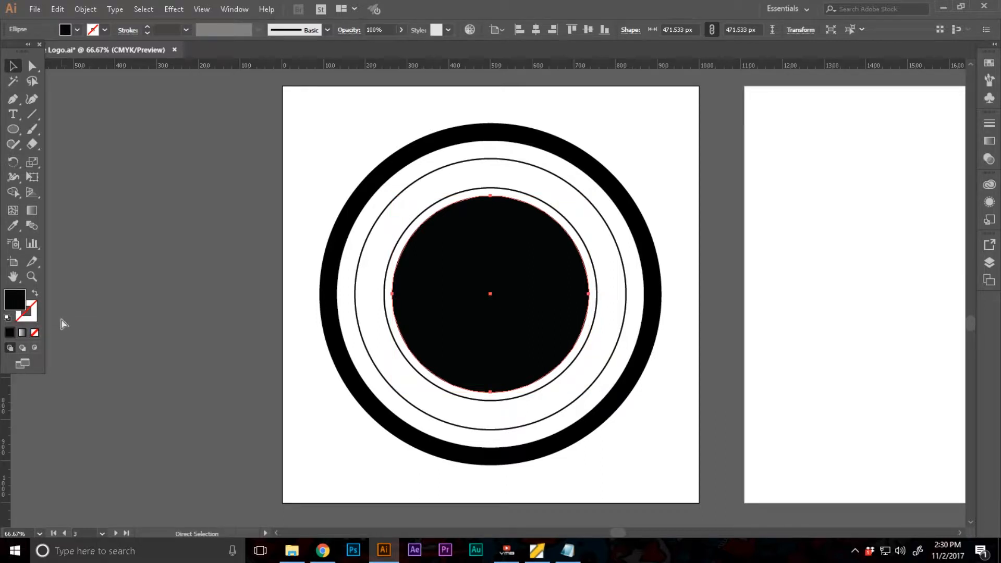
pyautogui.moveTo(589, 197); pyautogui.dragTo(574, 211)
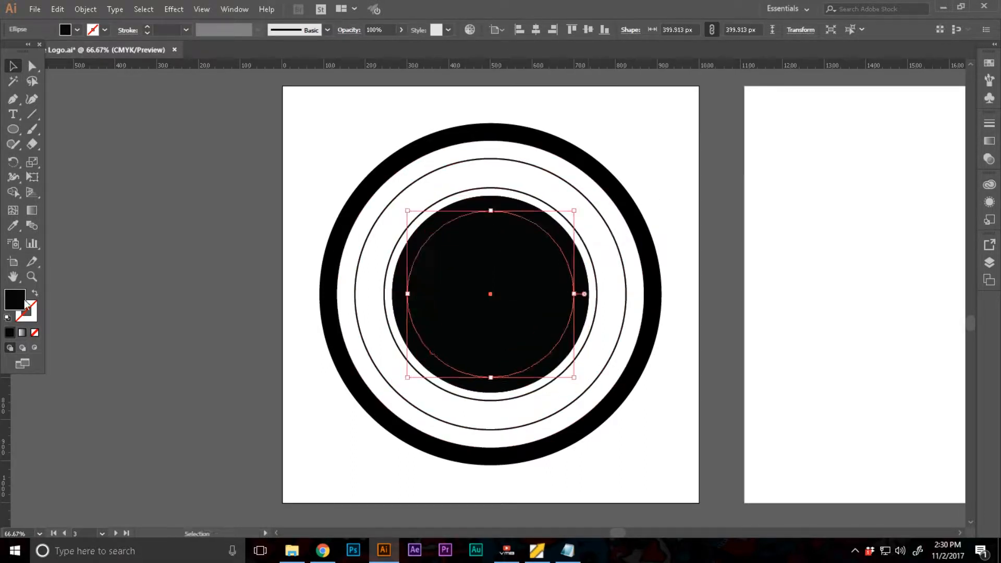
pyautogui.doubleClick(21, 299)
pyautogui.click(671, 99)
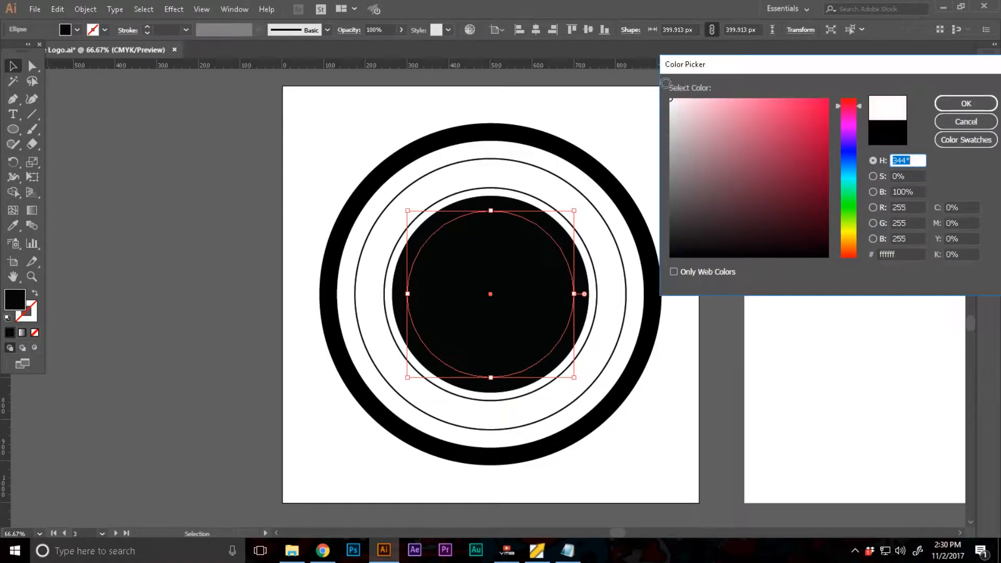
pyautogui.click(965, 102)
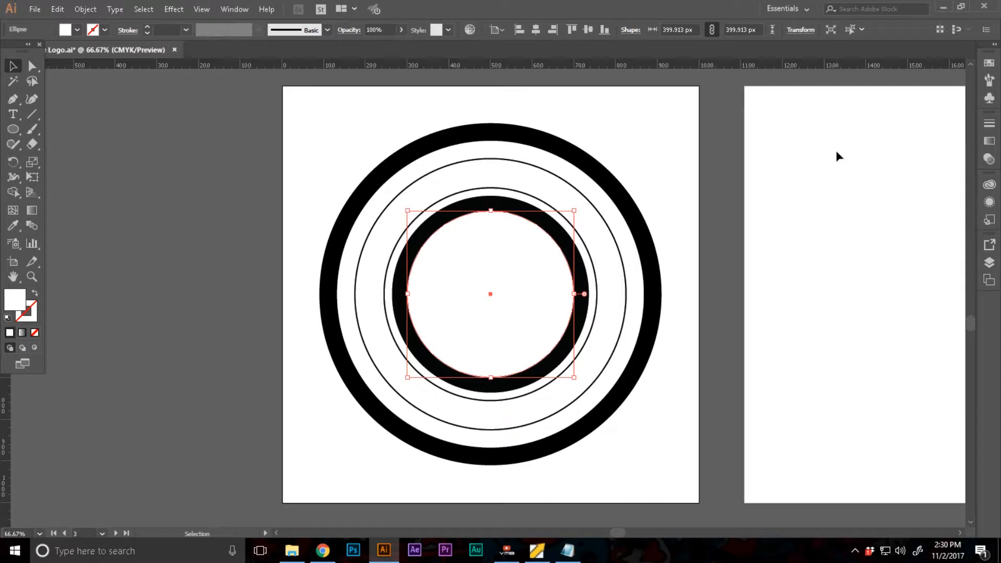
pyautogui.press('a')
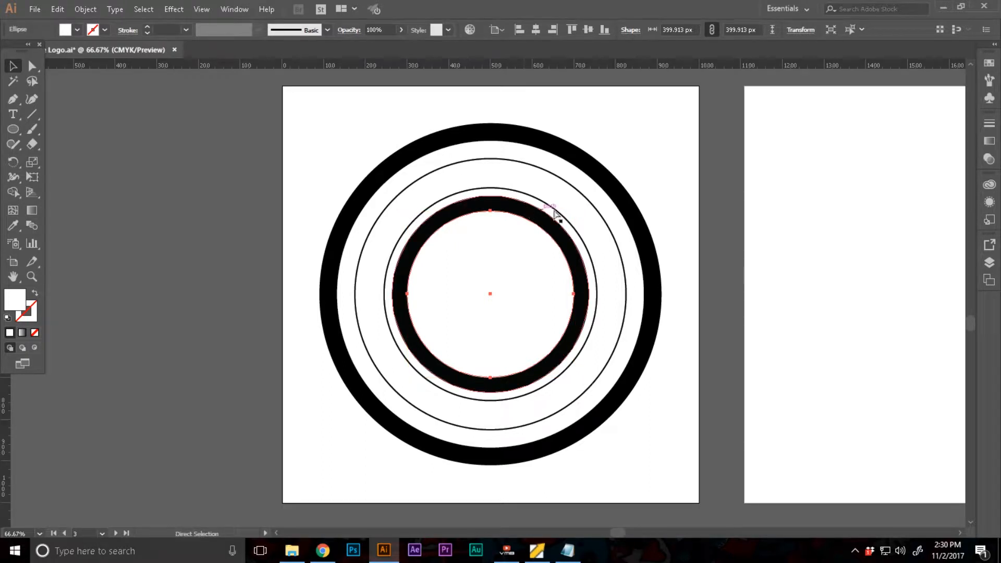
# Scale the front copy of the white inner circle from its centre to about 200 px and fill it black.
pyautogui.press('v')
pyautogui.moveTo(574, 208); pyautogui.dragTo(532, 253)
pyautogui.doubleClick(14, 300)
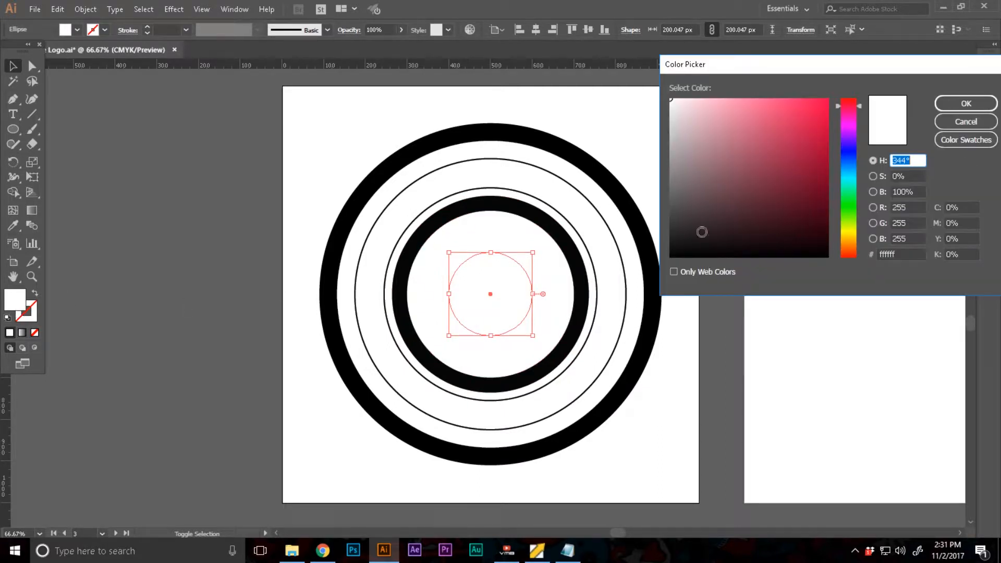
pyautogui.moveTo(702, 232); pyautogui.dragTo(663, 273)
pyautogui.click(961, 101)
pyautogui.click(802, 204)
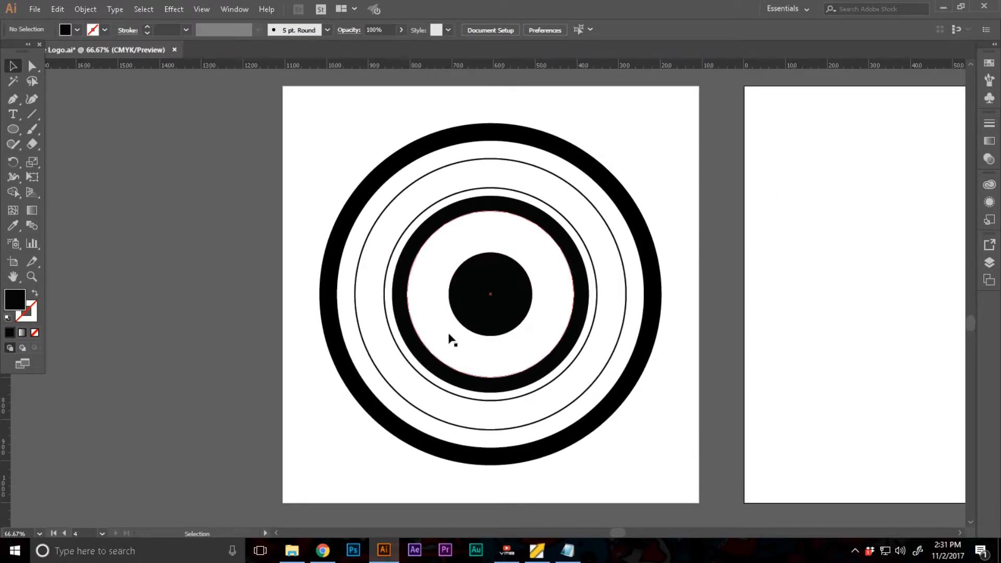
# Apply a Zig Zag effect to the outermost black circle with 11 px absolute size, 14 ridges per segment and smooth points.
pyautogui.click(351, 379)
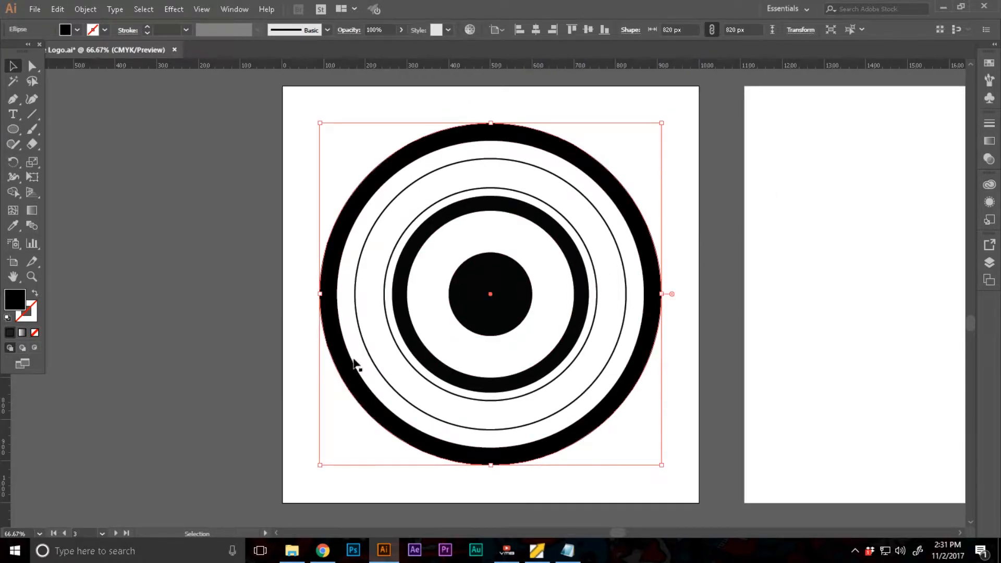
pyautogui.click(171, 7)
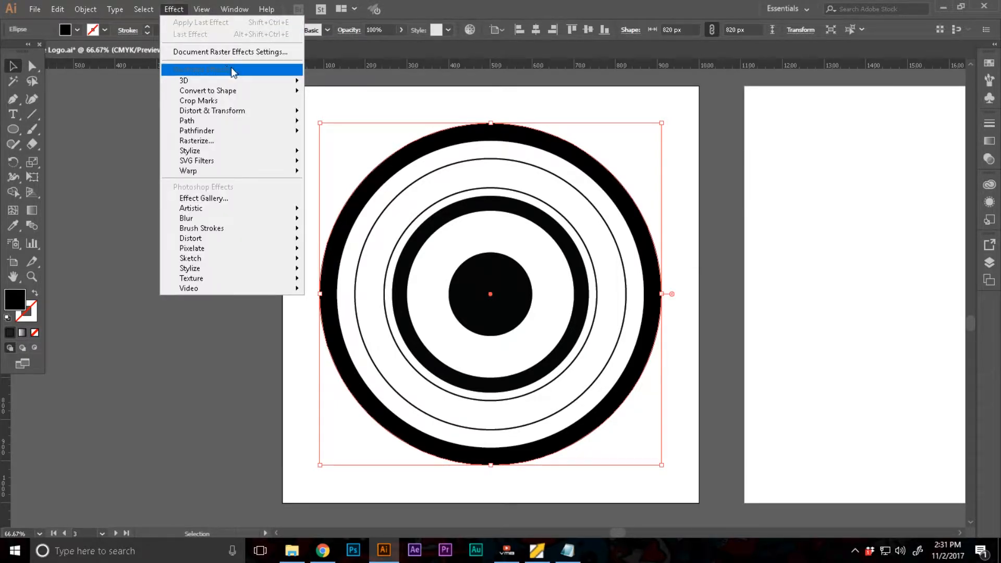
pyautogui.moveTo(229, 111)
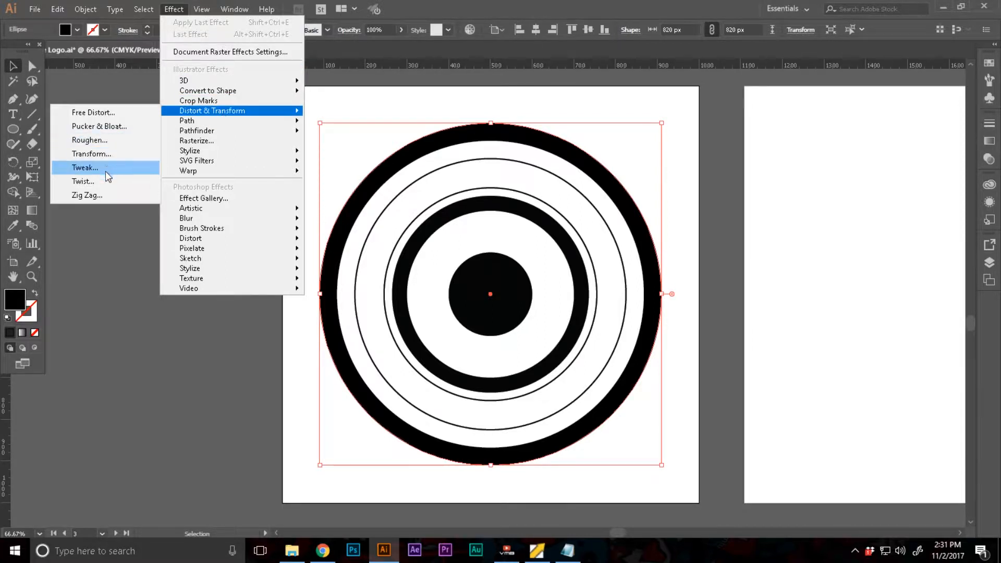
pyautogui.click(100, 195)
pyautogui.click(712, 370)
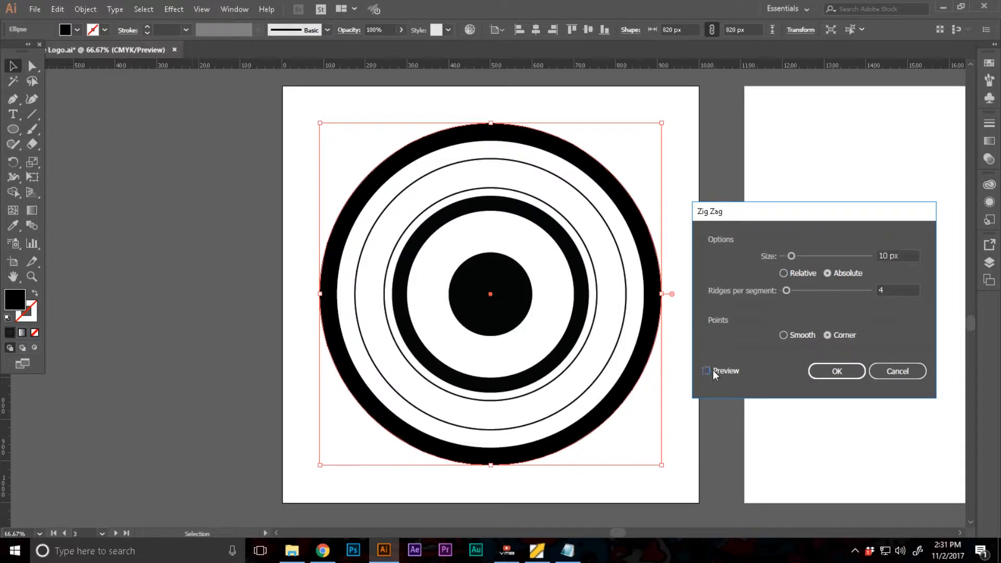
pyautogui.click(797, 336)
pyautogui.moveTo(792, 256); pyautogui.dragTo(799, 257)
pyautogui.moveTo(787, 293); pyautogui.dragTo(790, 290)
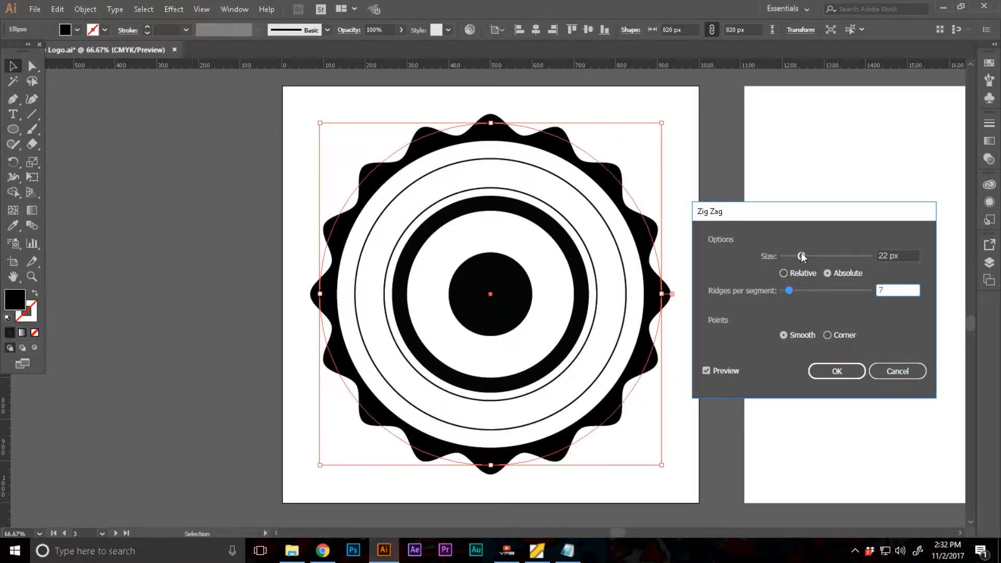
pyautogui.moveTo(801, 256)
pyautogui.mouseDown()
pyautogui.moveTo(814, 253)
pyautogui.moveTo(802, 259)
pyautogui.mouseUp()
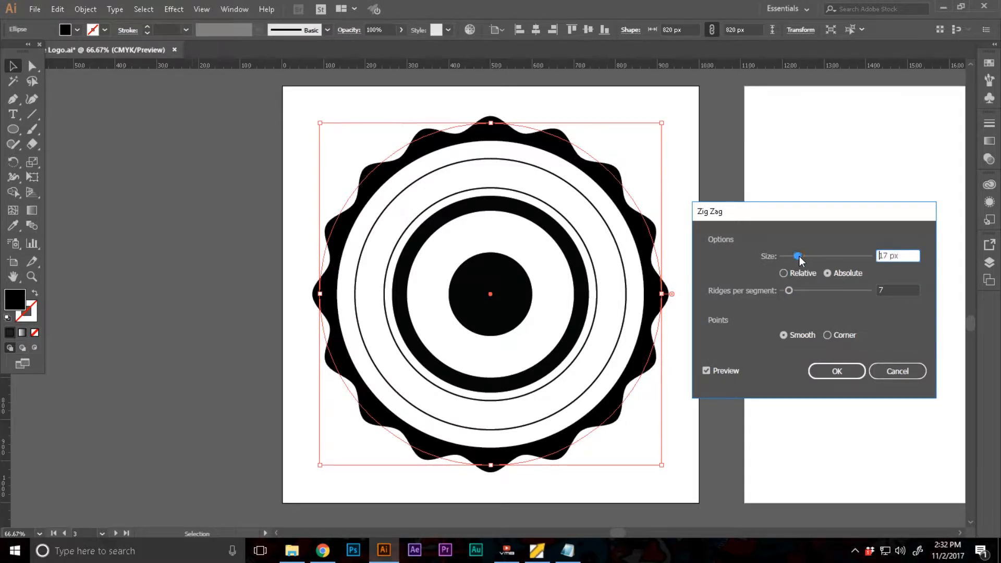
pyautogui.moveTo(793, 293); pyautogui.dragTo(798, 288)
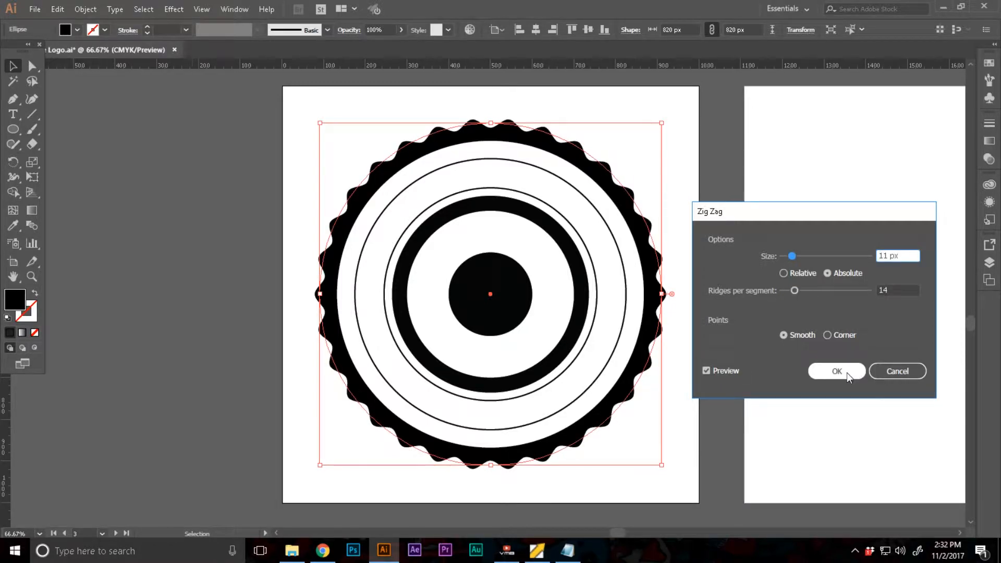
pyautogui.click(837, 371)
pyautogui.click(839, 369)
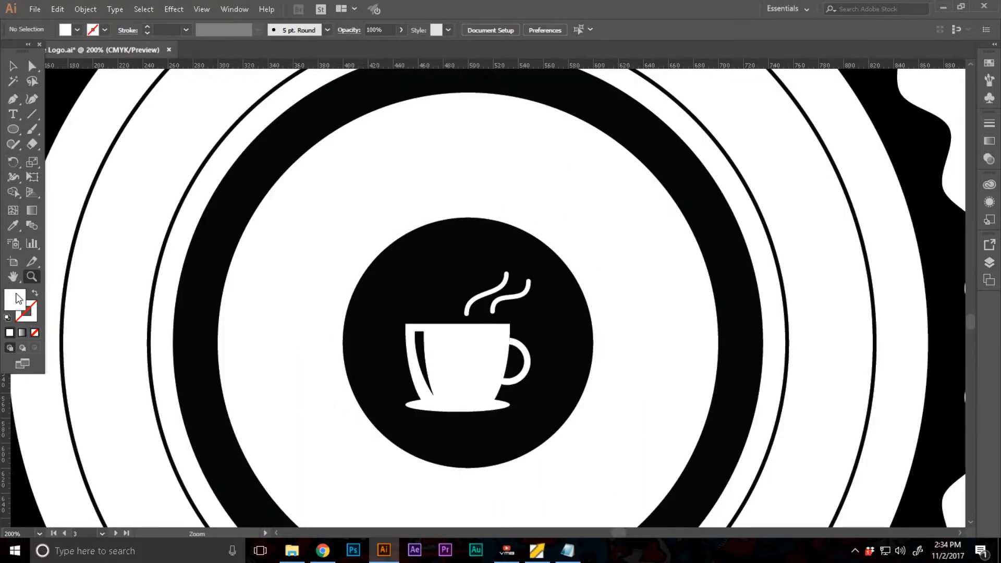
# Set the fill colour to black and paste a copy of the central black circle directly in front of it.
pyautogui.doubleClick(18, 298)
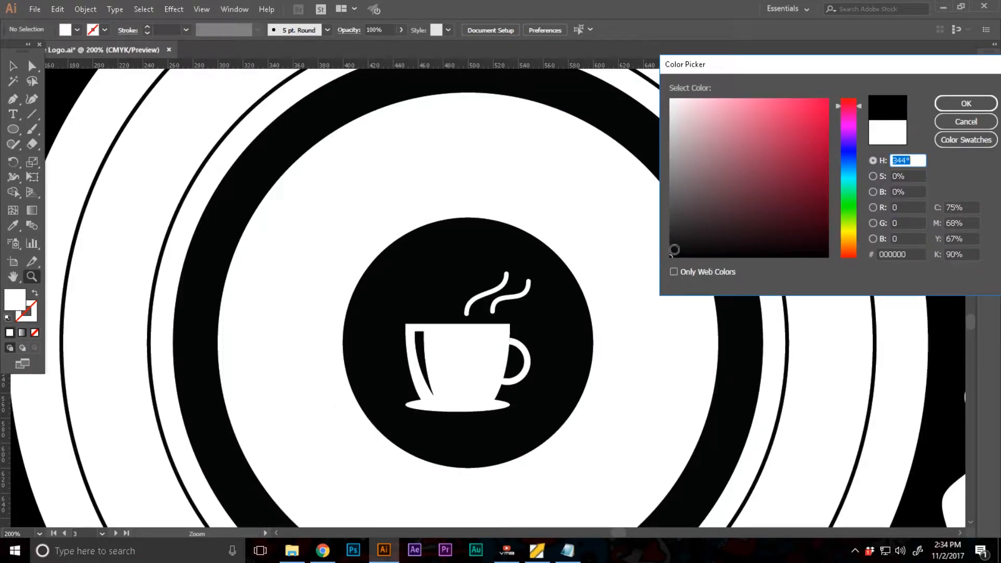
pyautogui.click(966, 102)
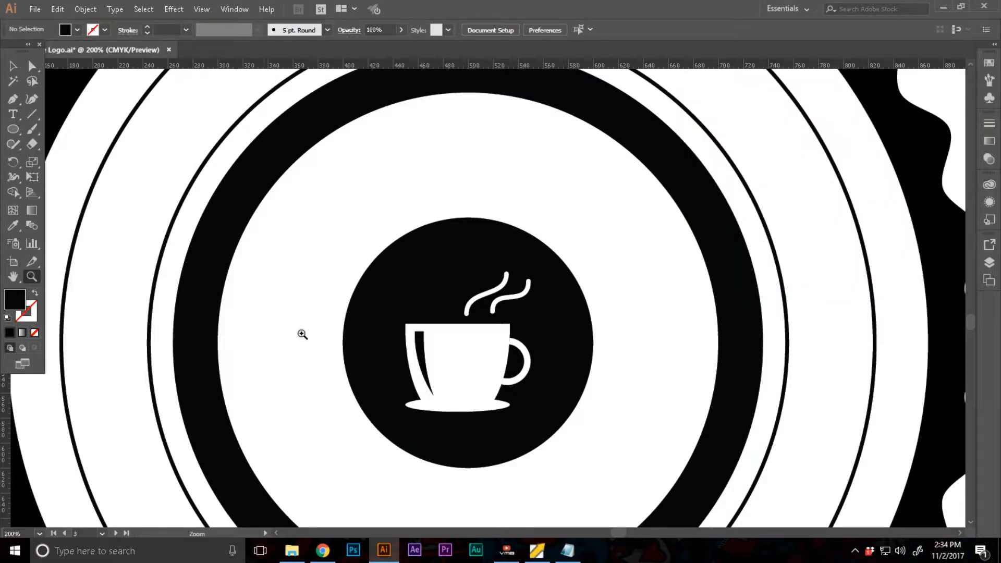
pyautogui.press('v')
pyautogui.click(358, 345)
pyautogui.press('a')
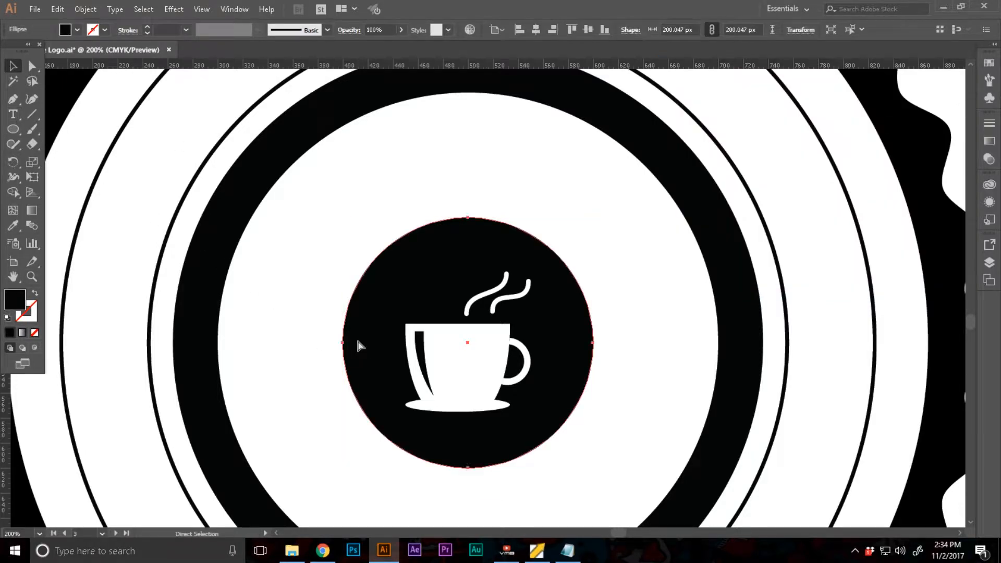
pyautogui.press('v')
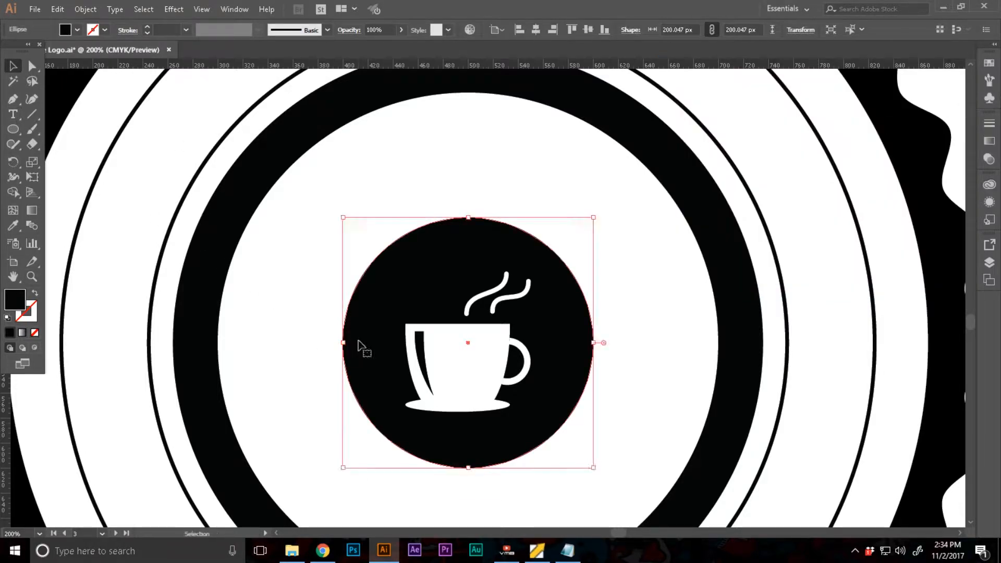
# Add path text reading "Tailored Tea" along the edge of the central circle around the teacup.
pyautogui.click(12, 121)
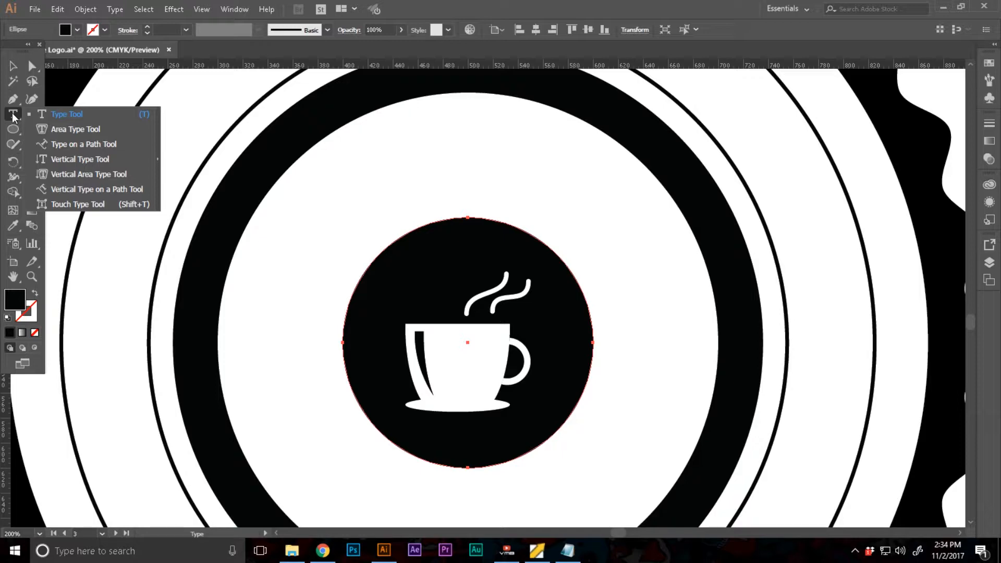
pyautogui.click(84, 144)
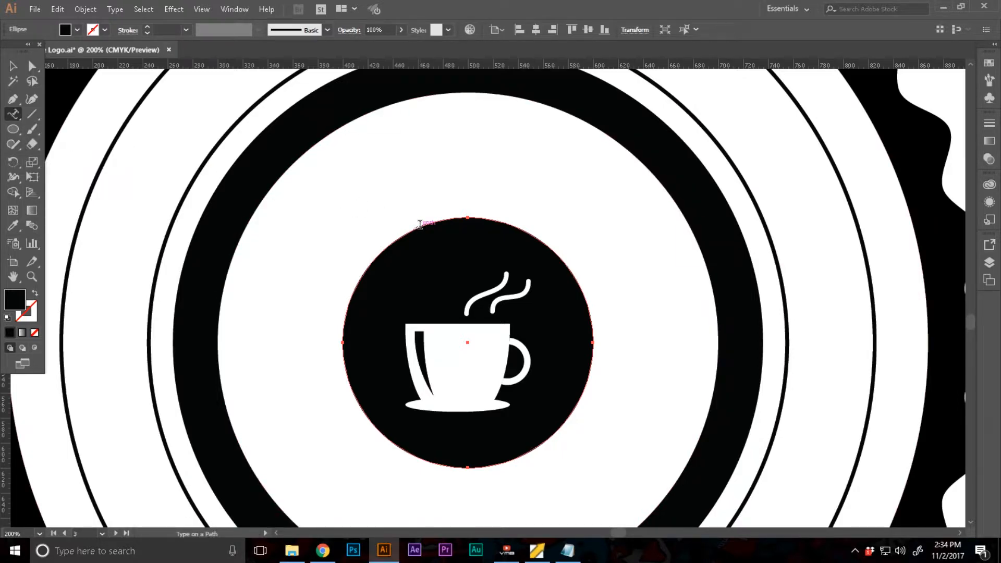
pyautogui.click(419, 224)
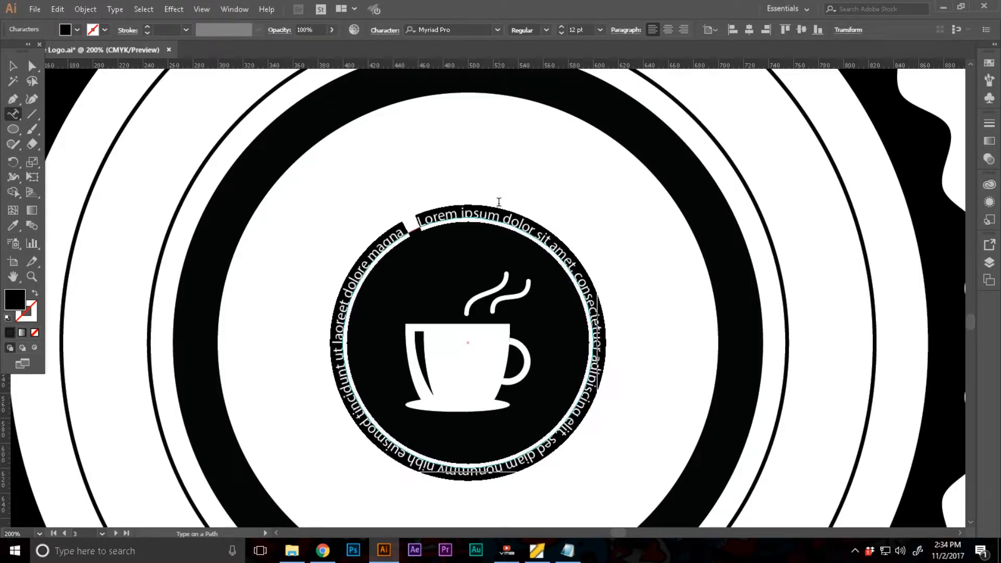
pyautogui.write('Tailored')
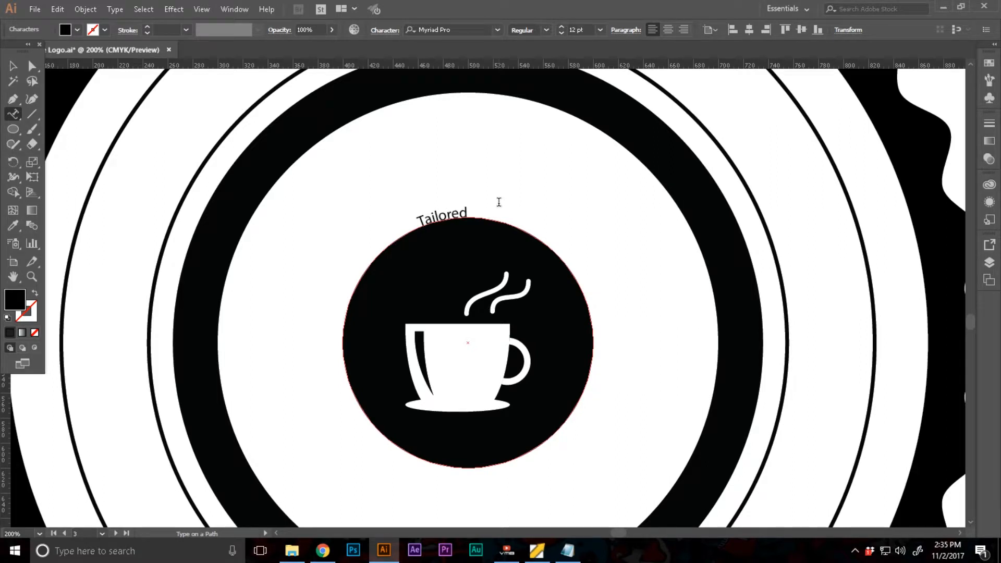
pyautogui.write(' Tea')
# Format the whole "Tailored Tea" path text in Aleo Bold at 54 pt.
pyautogui.hotkey('ctrl', 'a')
pyautogui.click(472, 31)
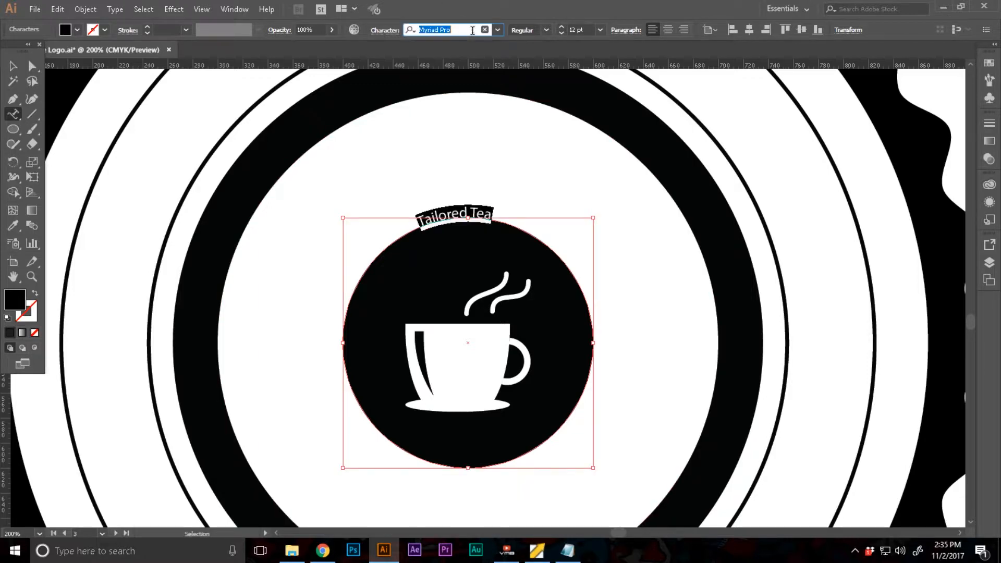
pyautogui.write('al')
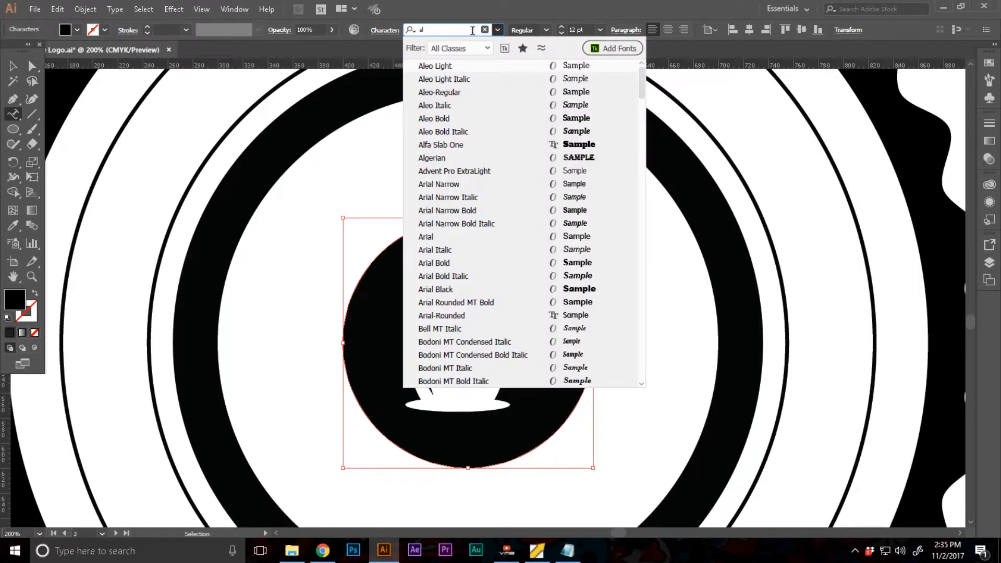
pyautogui.write('e')
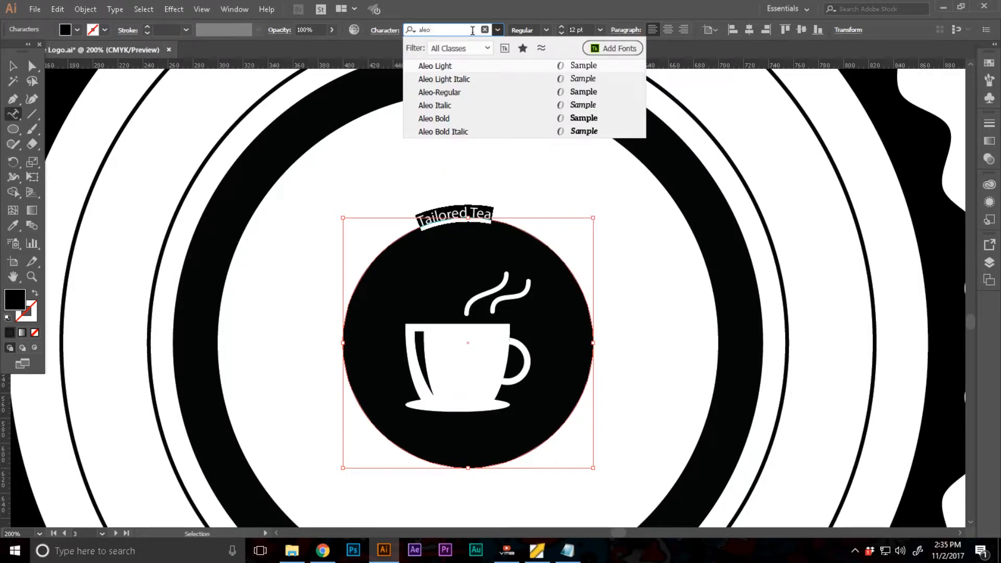
pyautogui.write('o')
pyautogui.click(438, 118)
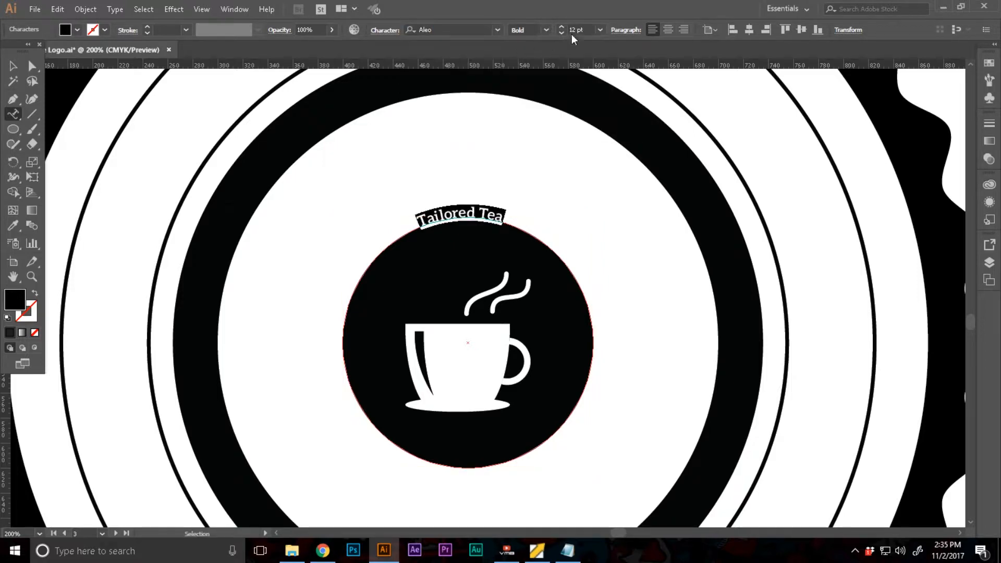
pyautogui.scroll(10, 572, 28)
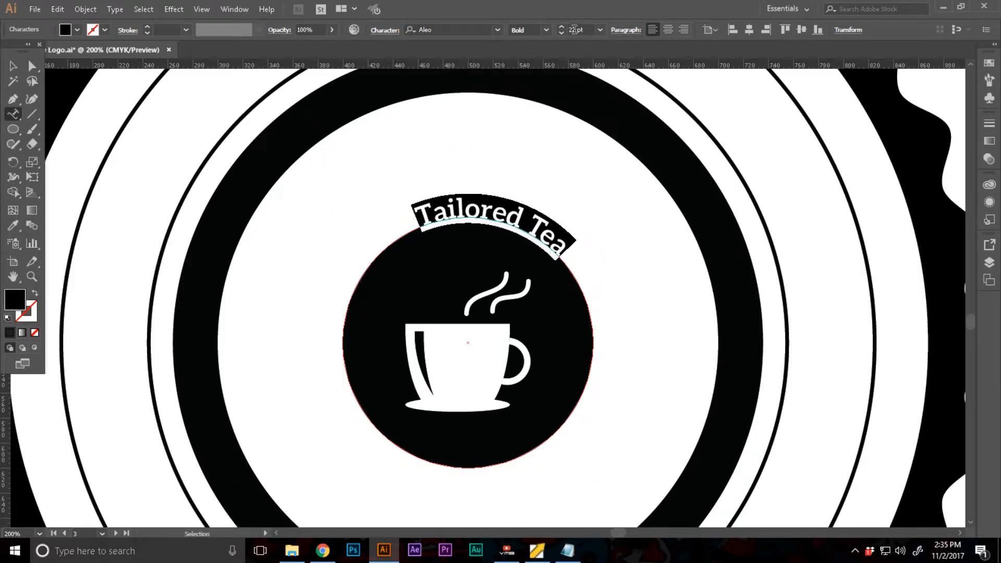
pyautogui.scroll(18, 574, 30)
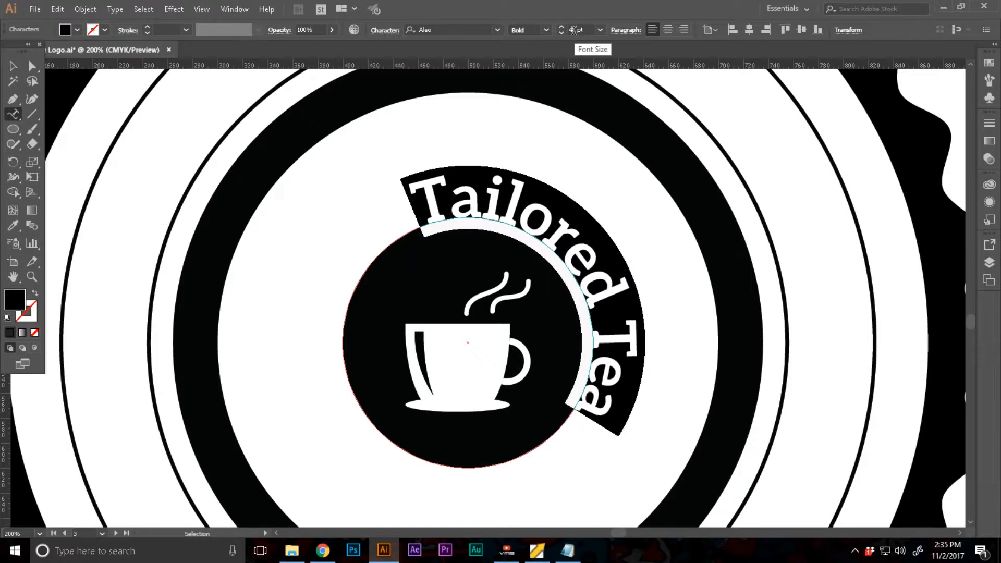
pyautogui.scroll(10, 574, 30)
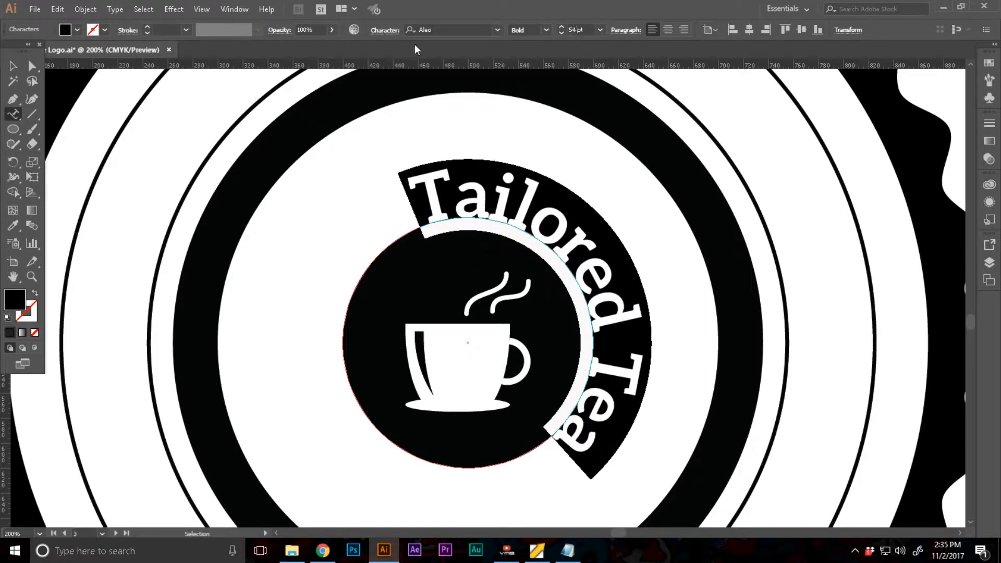
# Fit the path text's end bracket to the wording and slide the text round until it is centred over the teacup.
pyautogui.click(13, 66)
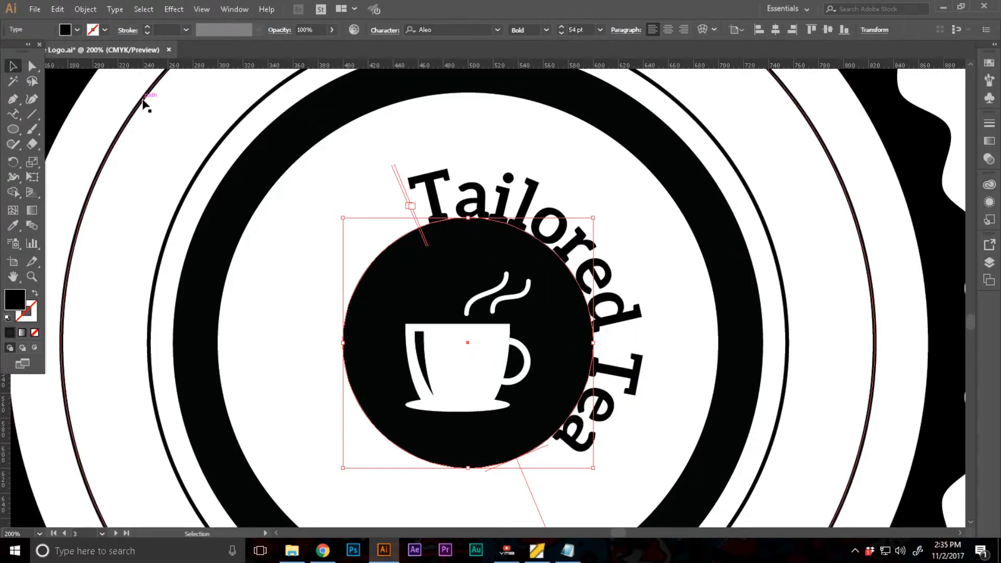
pyautogui.press('t')
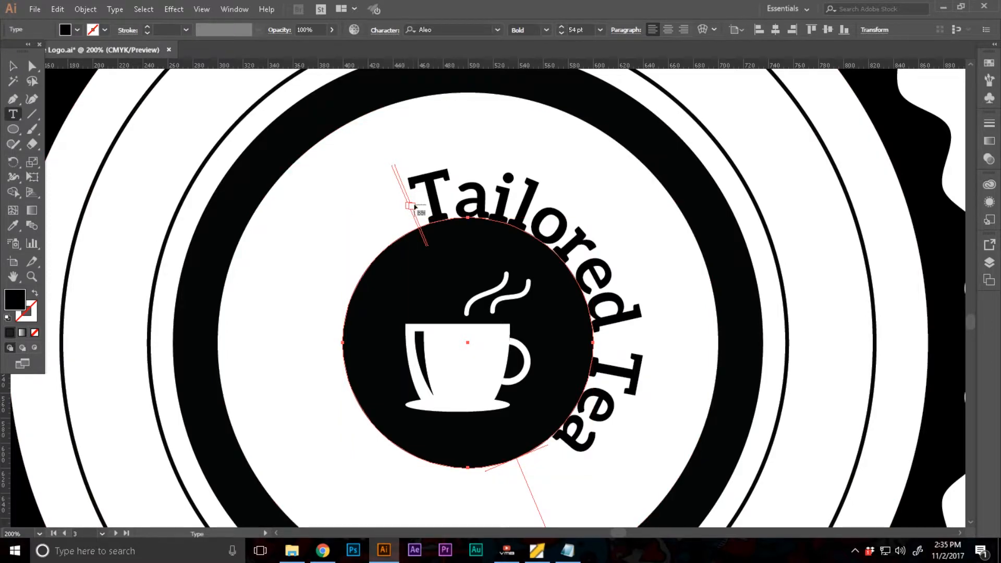
pyautogui.press('v')
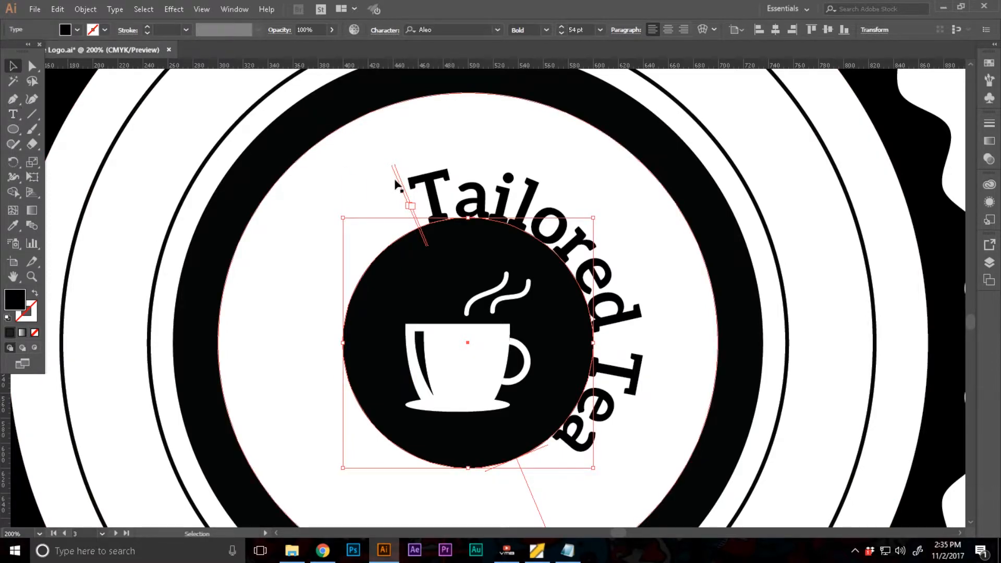
pyautogui.moveTo(397, 183); pyautogui.dragTo(577, 468)
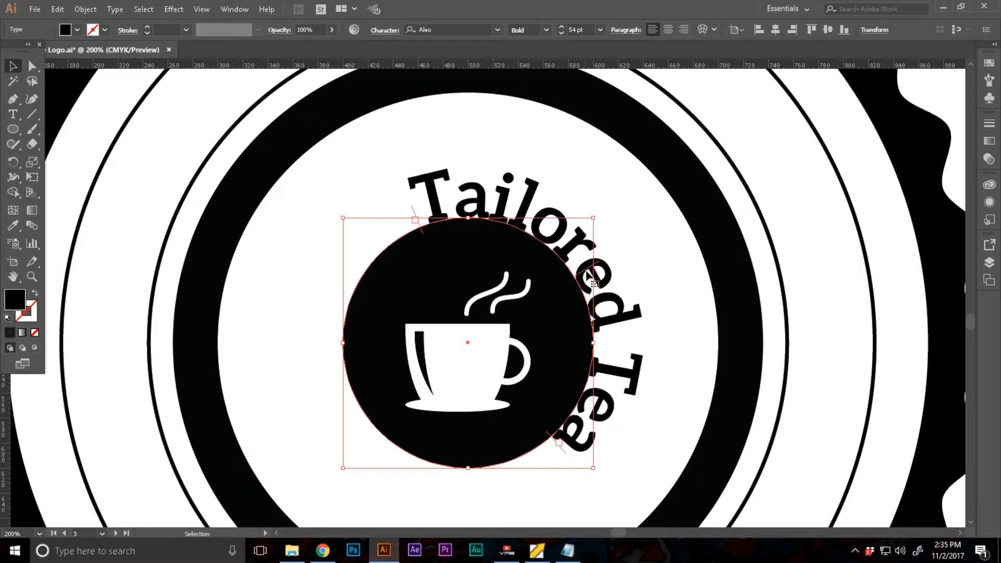
pyautogui.moveTo(586, 274); pyautogui.dragTo(469, 220)
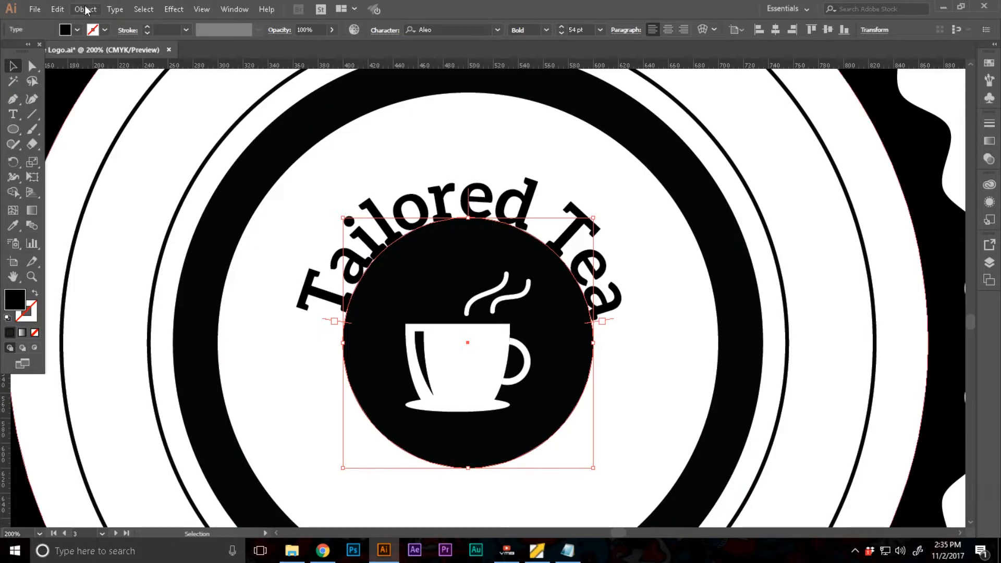
# Align the "Tailored Tea" text to its path by Descender, keeping the Rainbow effect and Auto spacing.
pyautogui.click(114, 9)
pyautogui.moveTo(135, 128)
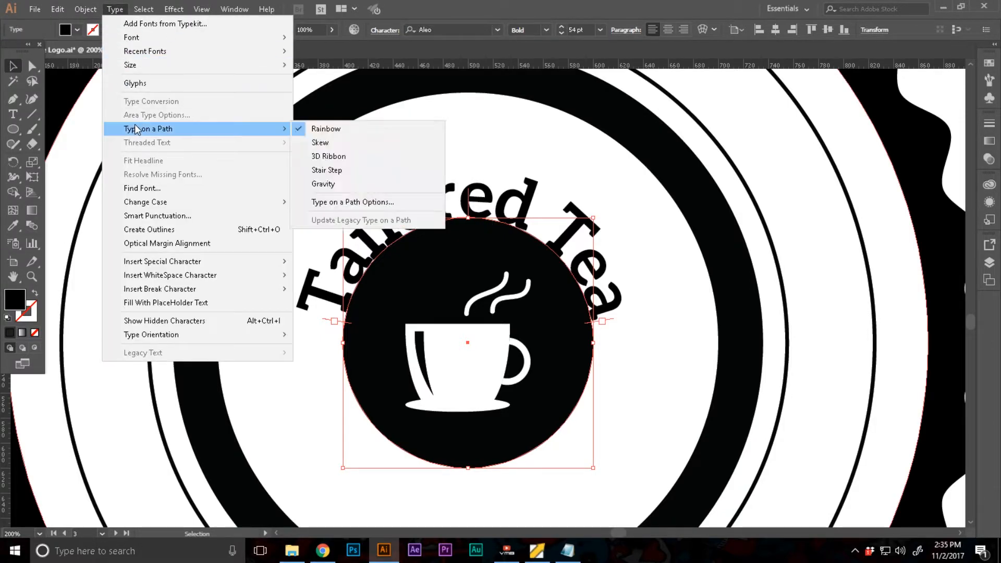
pyautogui.click(334, 202)
pyautogui.click(727, 343)
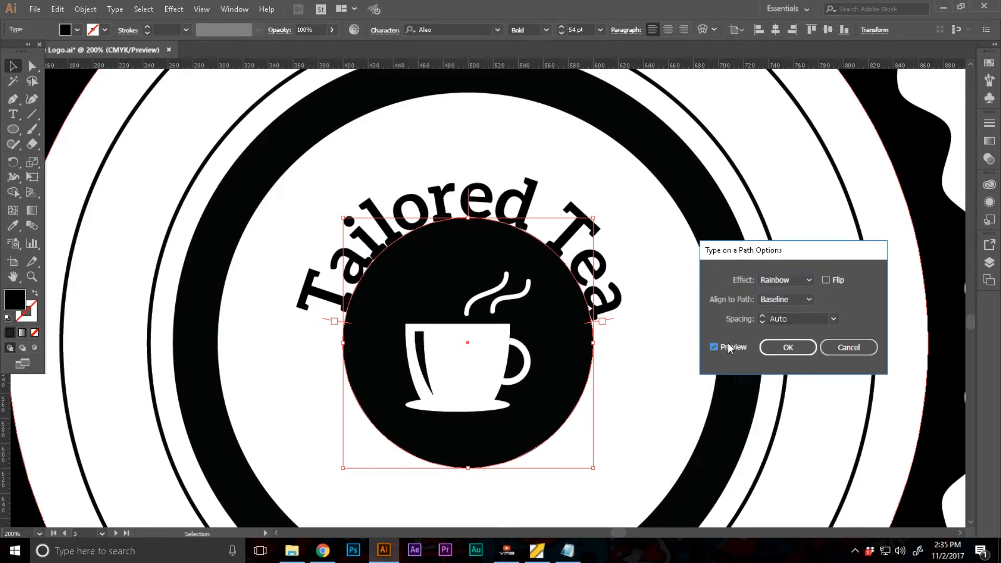
pyautogui.click(775, 283)
pyautogui.click(777, 289)
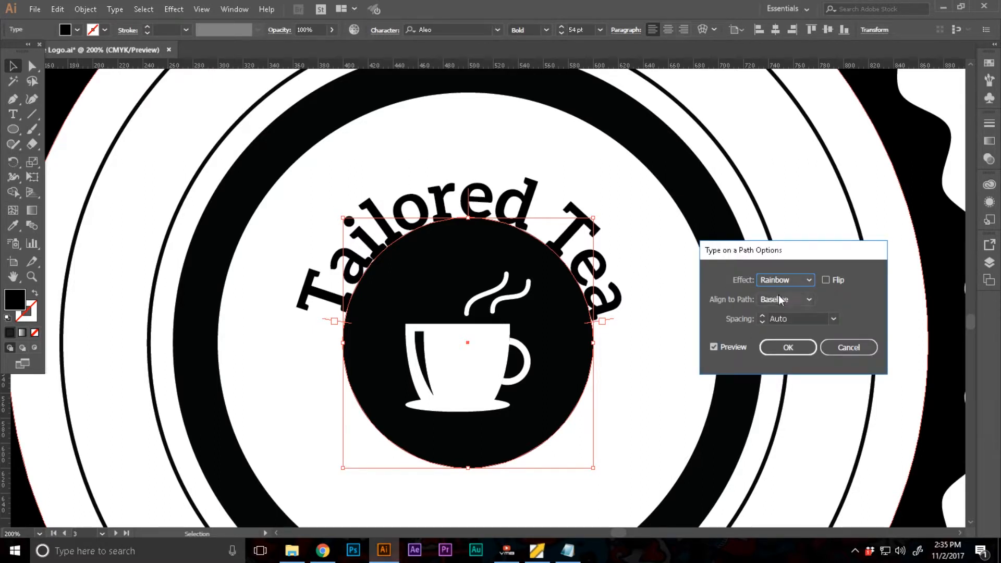
pyautogui.click(779, 297)
pyautogui.click(782, 327)
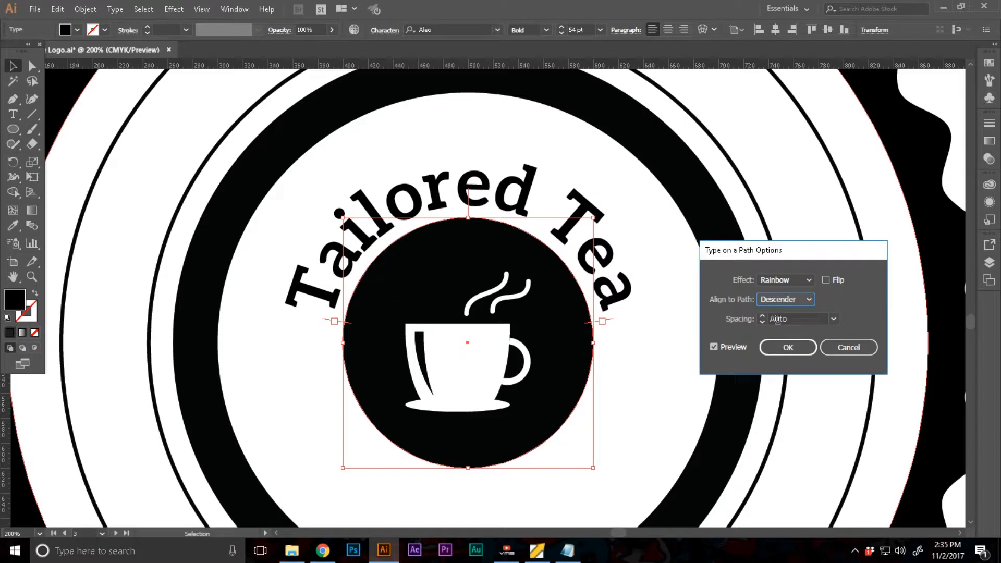
pyautogui.click(775, 348)
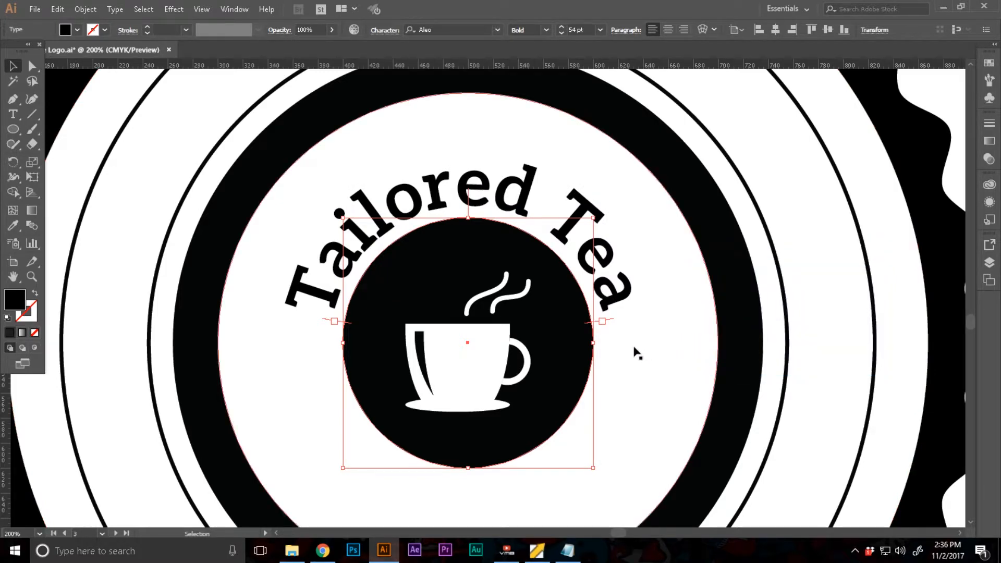
# Scale the "Tailored Tea" path text up proportionally from its centre to about 61.55 pt, leaving a gap around the black circle.
pyautogui.scroll(-2, 524, 321)
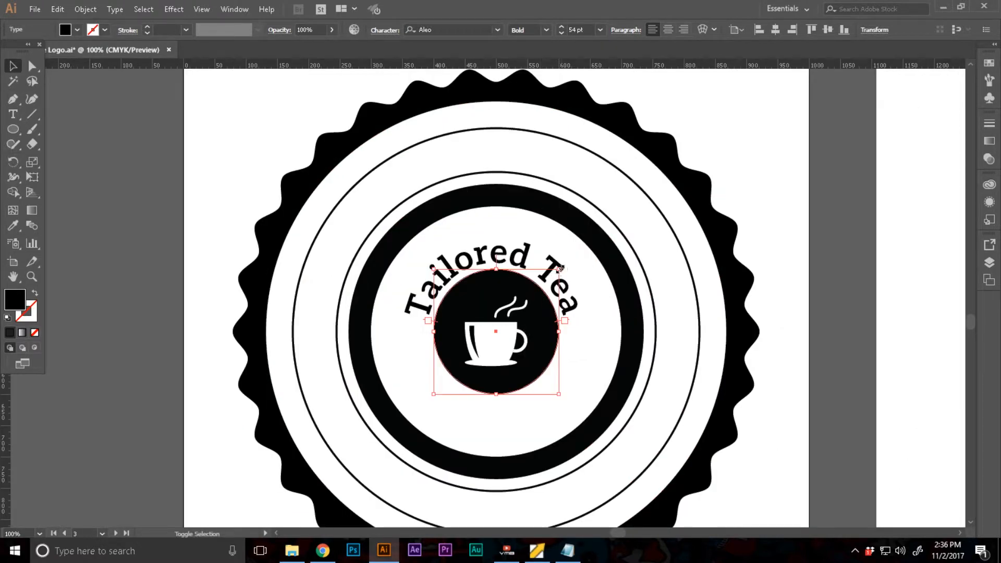
pyautogui.moveTo(559, 269); pyautogui.dragTo(580, 260)
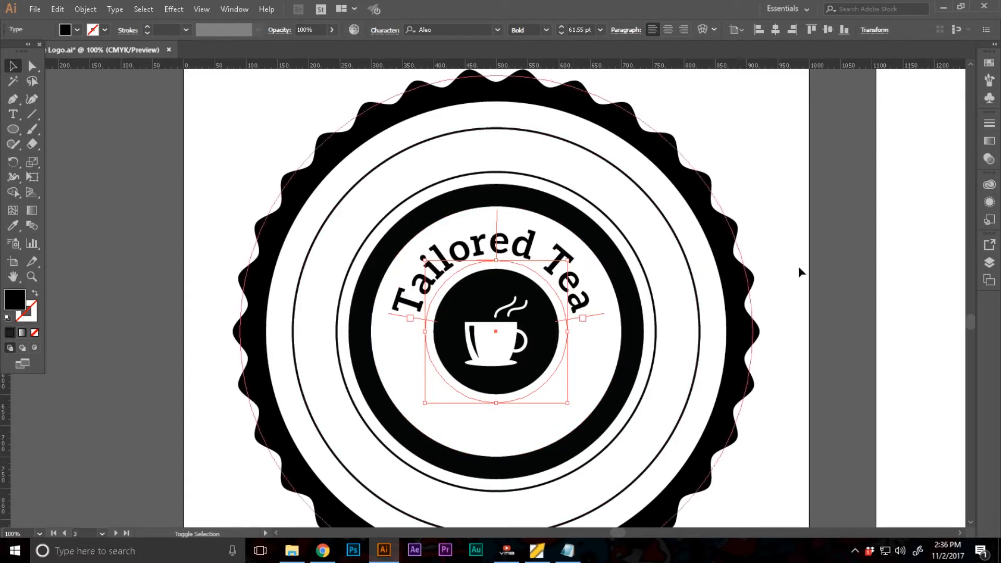
pyautogui.click(811, 256)
pyautogui.scroll(1, 805, 267)
# Duplicate the "Tailored Tea" path text in place and replace the copy's wording with "EST 1998".
pyautogui.press('z')
pyautogui.click(499, 383)
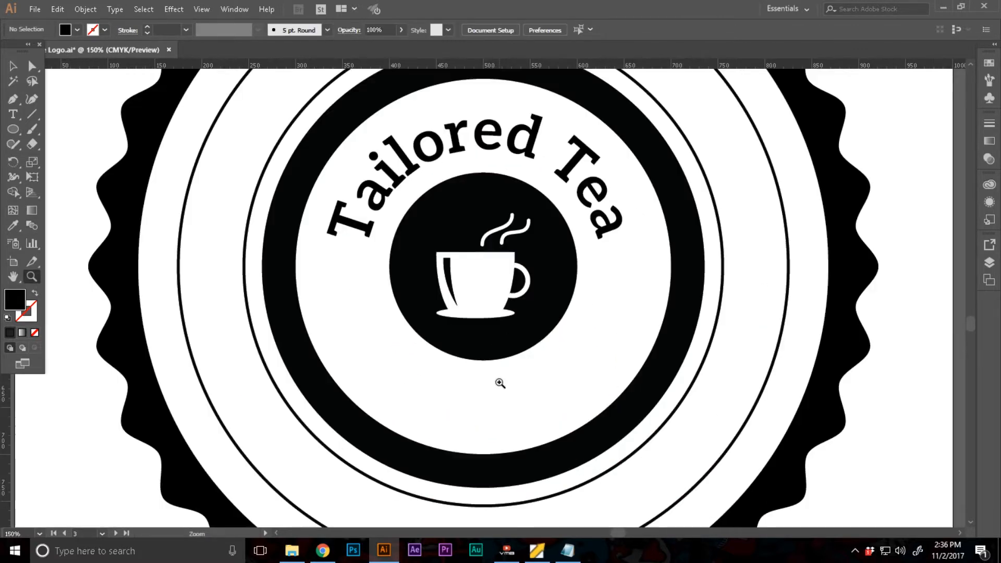
pyautogui.press('v')
pyautogui.click(477, 374)
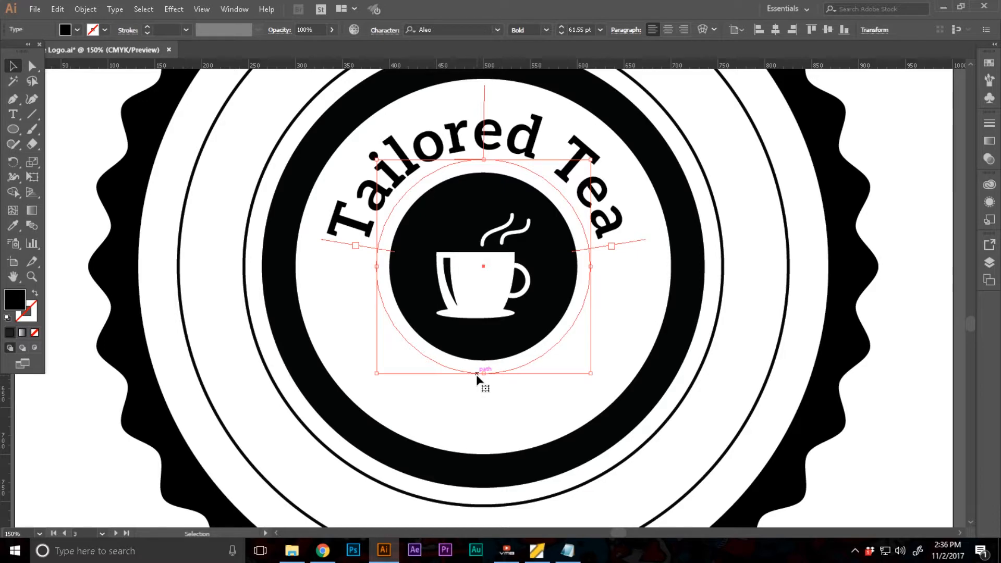
pyautogui.press('a')
pyautogui.press('v')
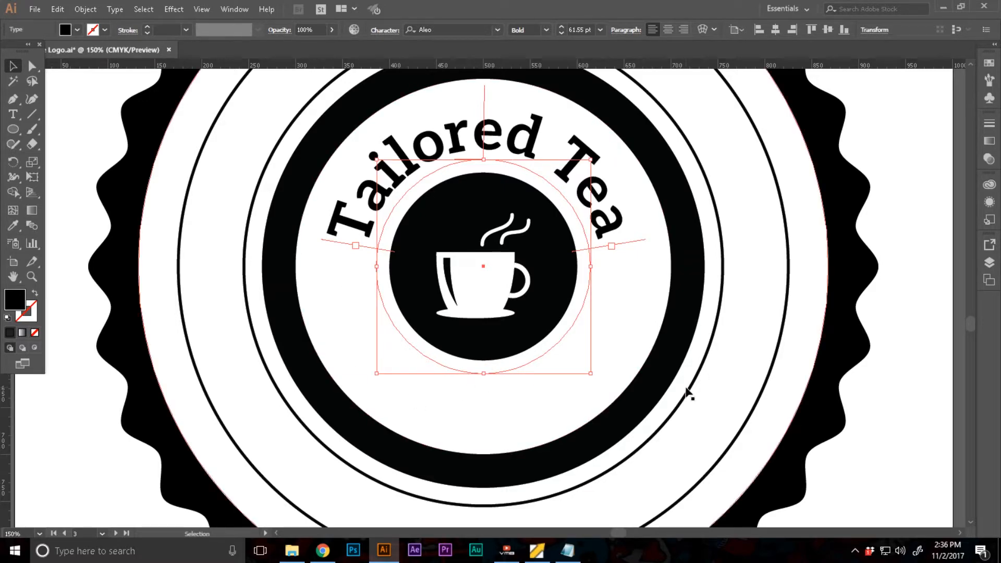
pyautogui.click(13, 114)
pyautogui.click(38, 143)
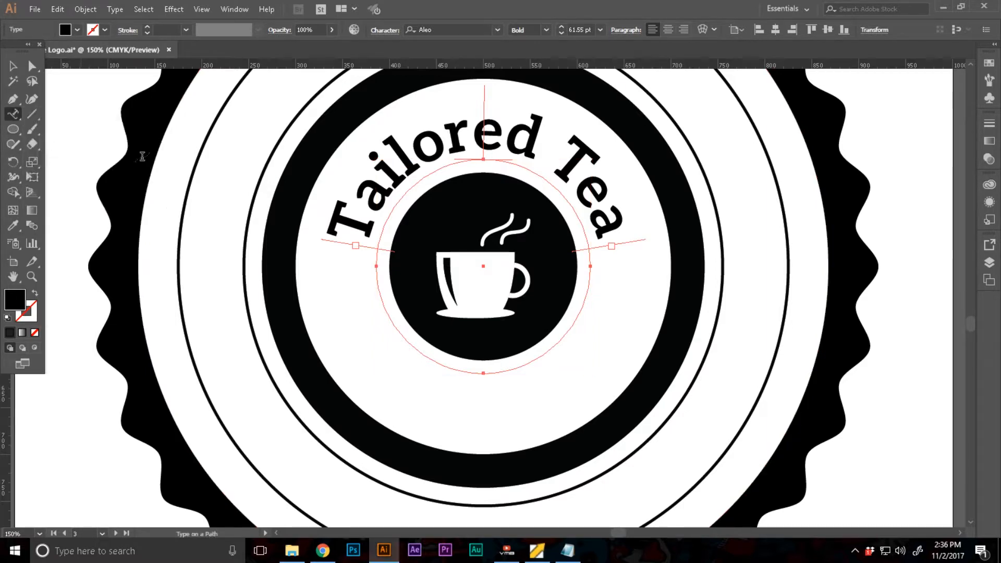
pyautogui.moveTo(356, 205); pyautogui.dragTo(606, 191)
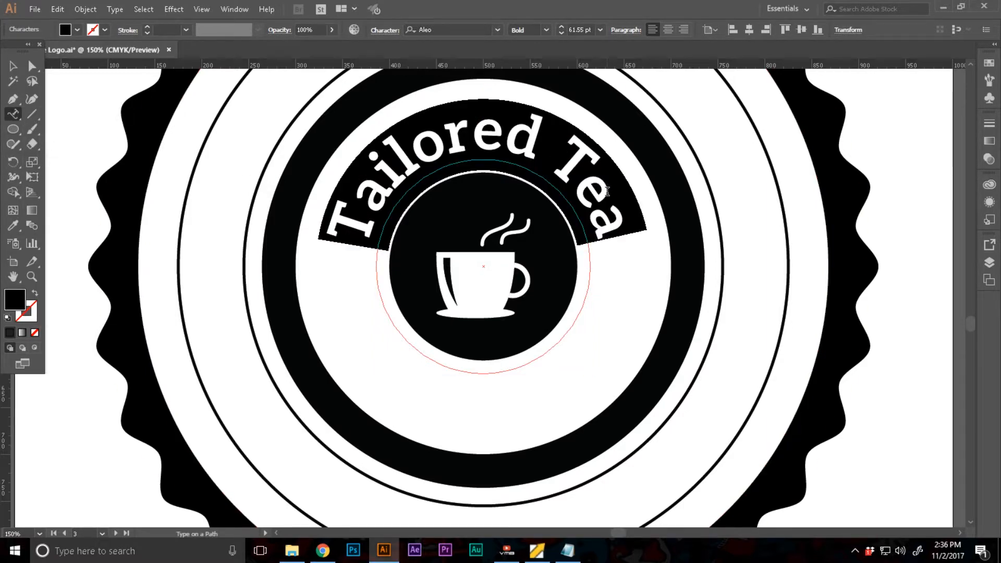
pyautogui.write('EST ')
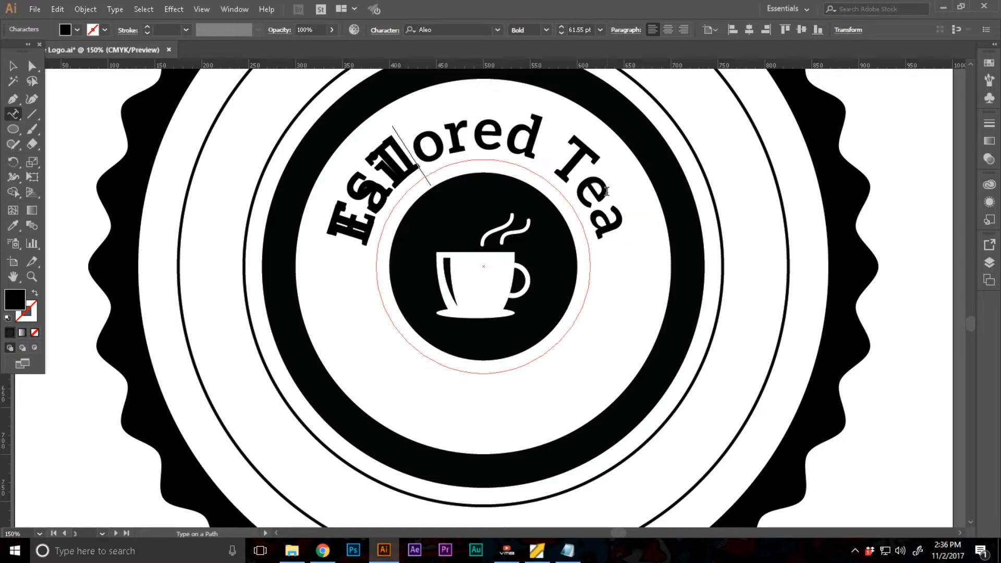
pyautogui.write('1998')
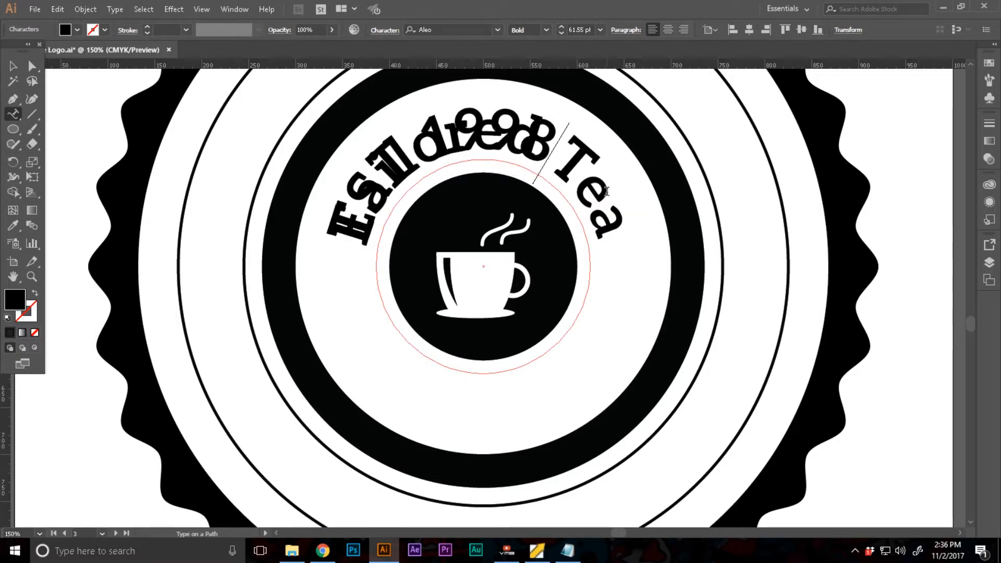
# Format the "EST 1998" path text in Aleo Light at 32 pt.
pyautogui.click(7, 68)
pyautogui.click(546, 30)
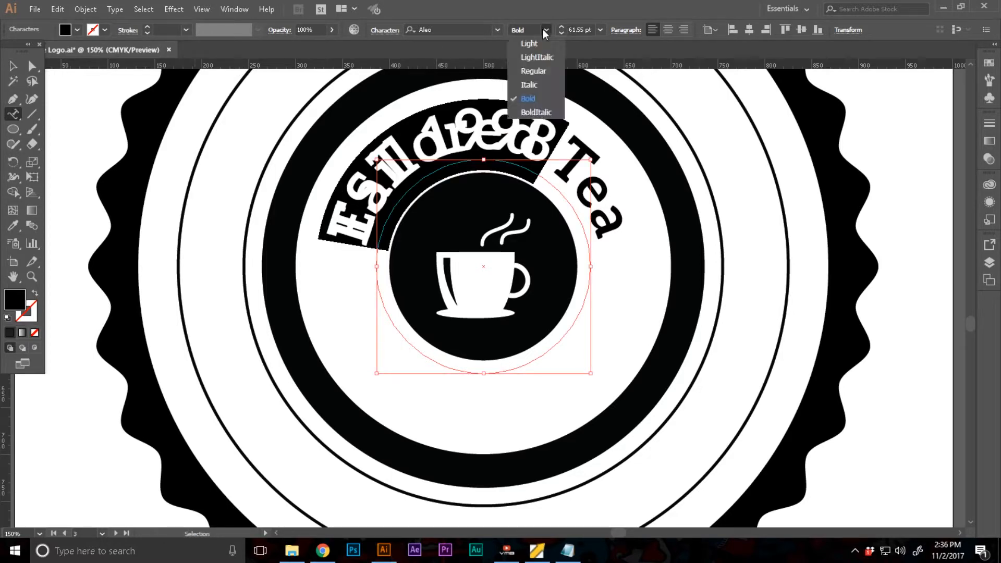
pyautogui.click(543, 44)
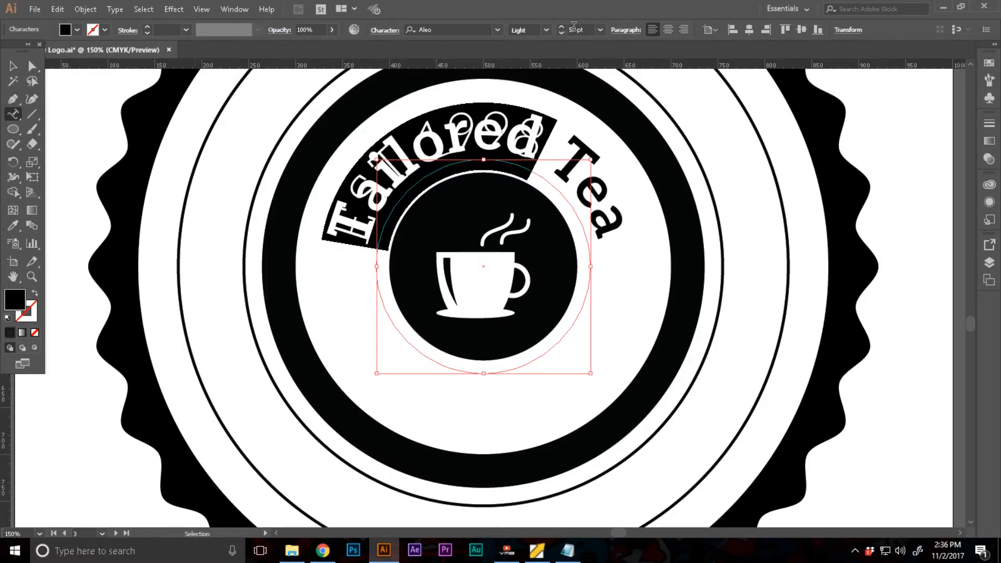
pyautogui.scroll(-19, 574, 26)
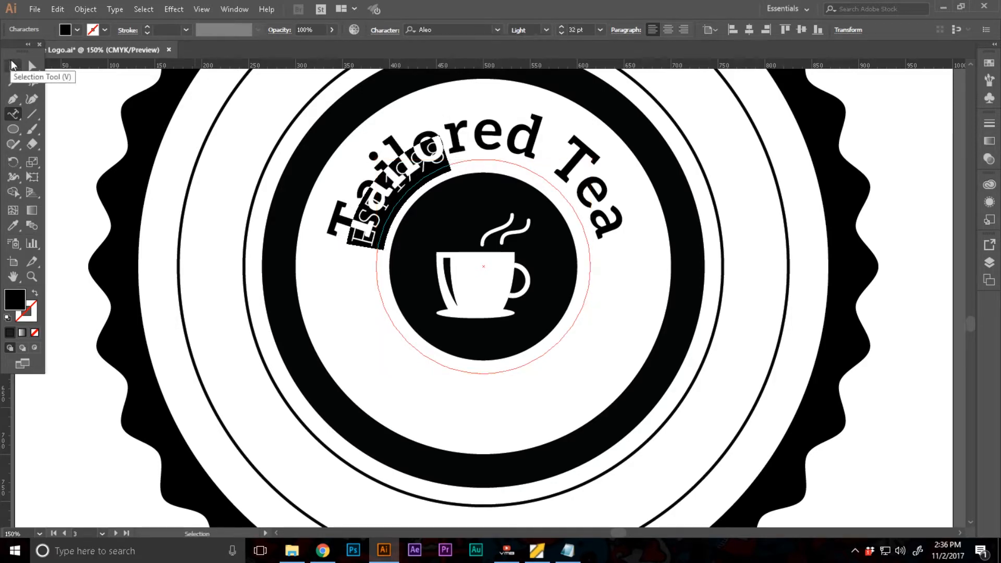
# Fit the "EST 1998" end bracket to the wording and slide the text round until it is centred below the teacup circle.
pyautogui.click(13, 66)
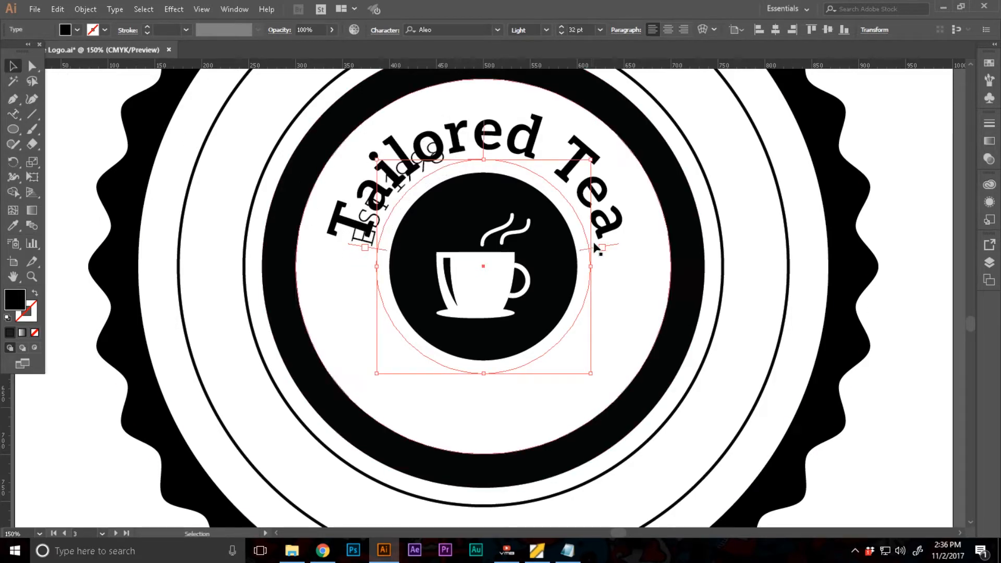
pyautogui.moveTo(594, 254); pyautogui.dragTo(448, 159)
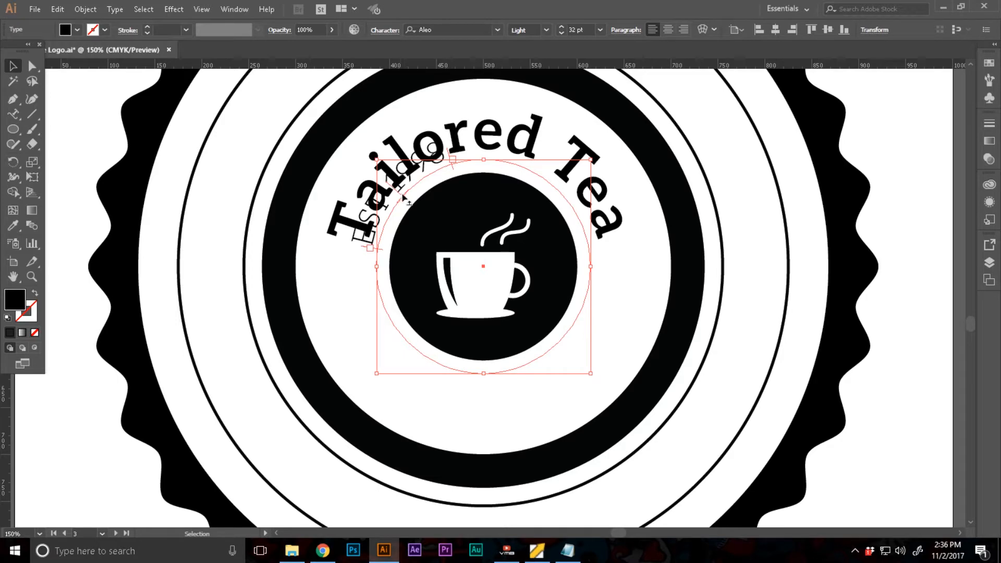
pyautogui.moveTo(403, 198); pyautogui.dragTo(485, 392)
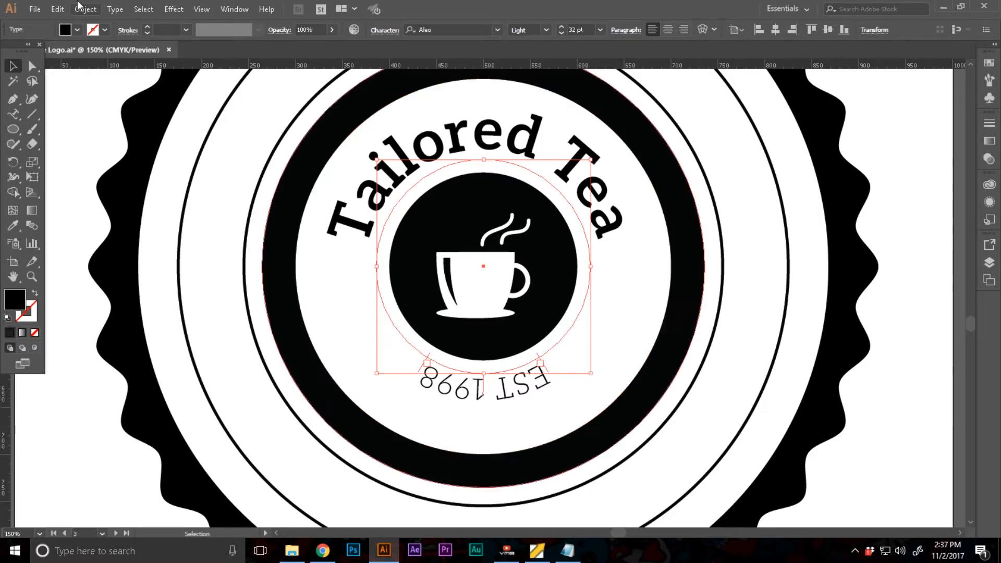
# Flip the "EST 1998" text on its path and align it to the path by Ascender.
pyautogui.click(115, 9)
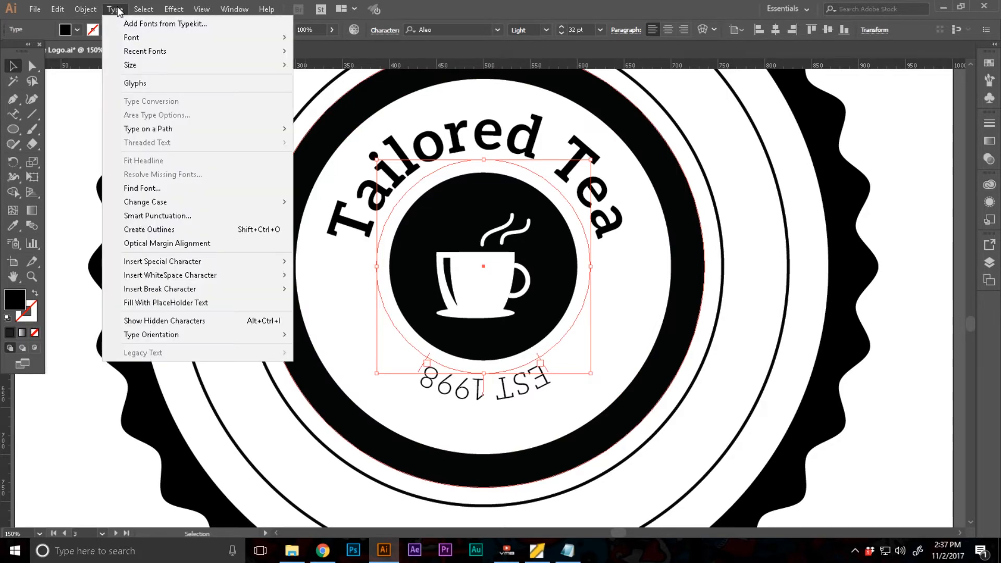
pyautogui.moveTo(191, 129)
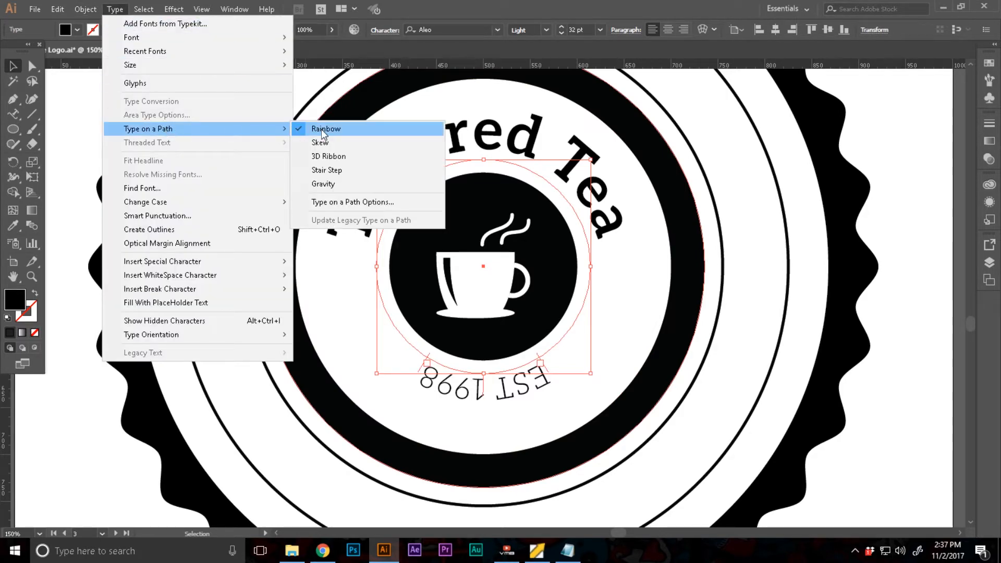
pyautogui.click(340, 201)
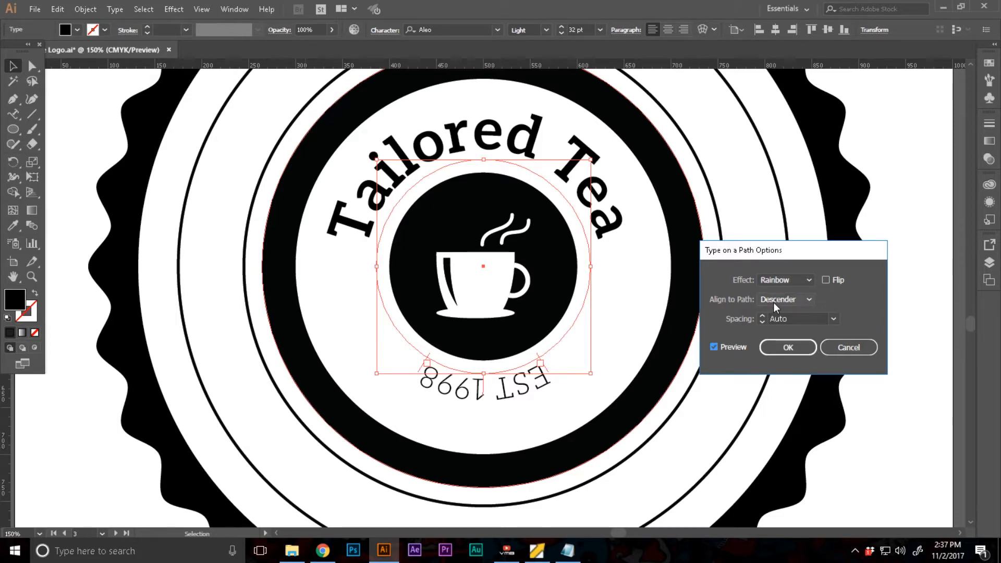
pyautogui.click(829, 279)
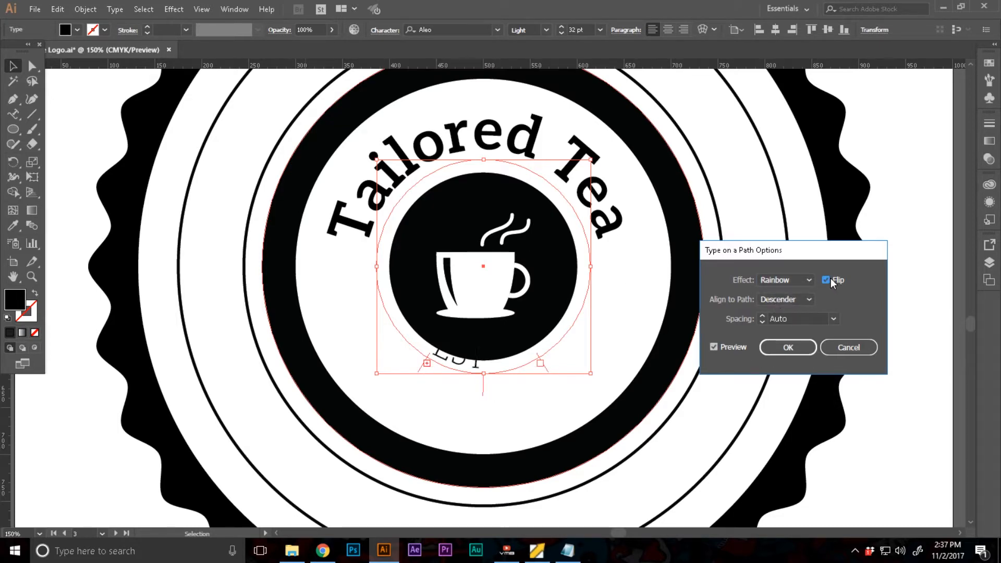
pyautogui.click(781, 297)
pyautogui.click(789, 310)
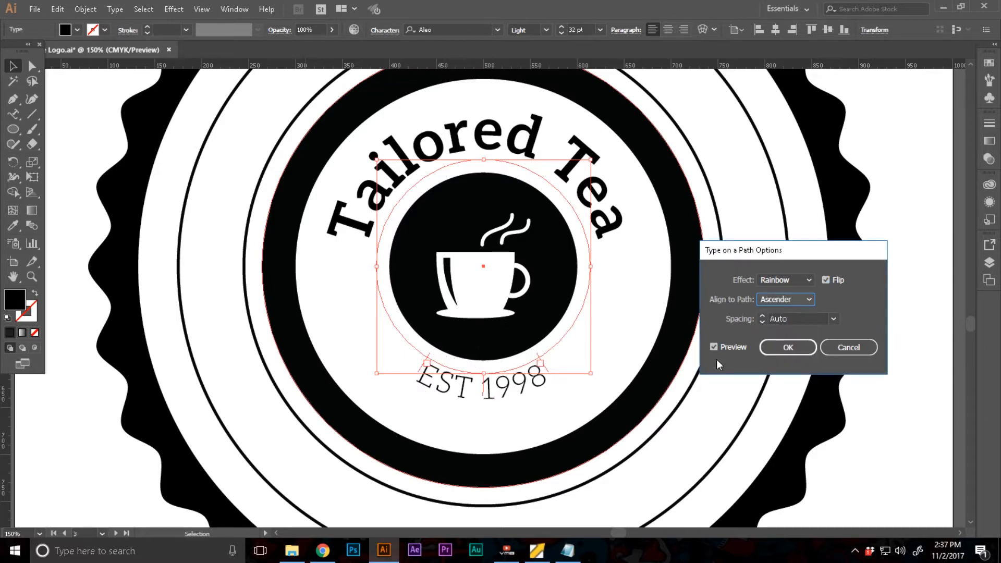
pyautogui.click(785, 348)
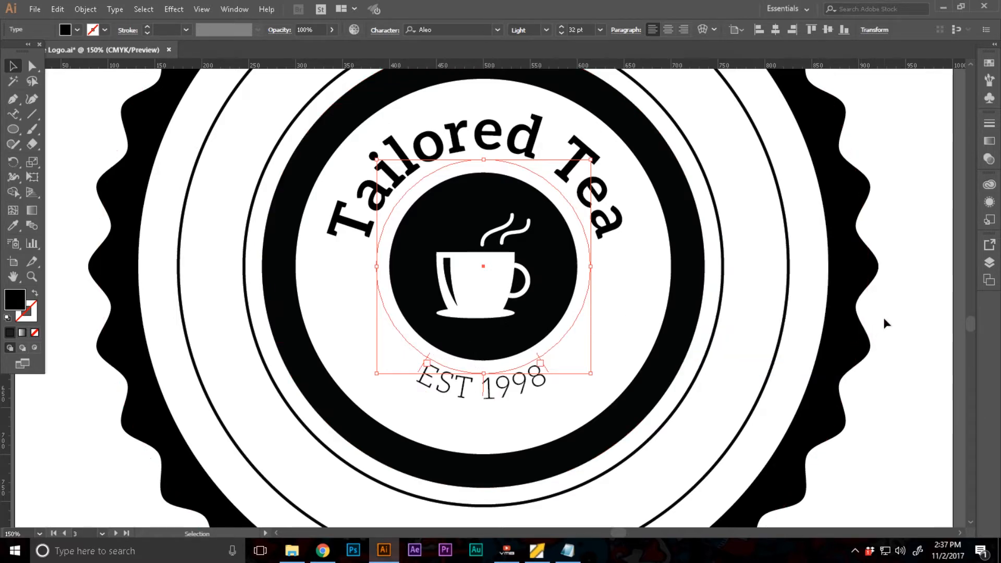
pyautogui.click(883, 322)
# Draw a small black five-pointed star between the teacup circle and the ring on the left side, and copy it level to the right side.
pyautogui.scroll(2, 885, 334)
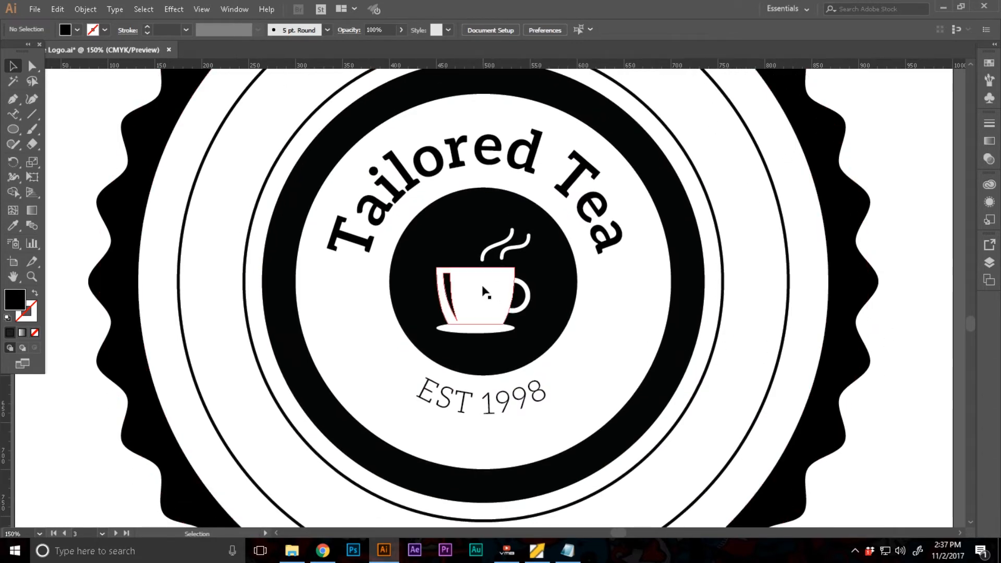
pyautogui.scroll(1, 485, 292)
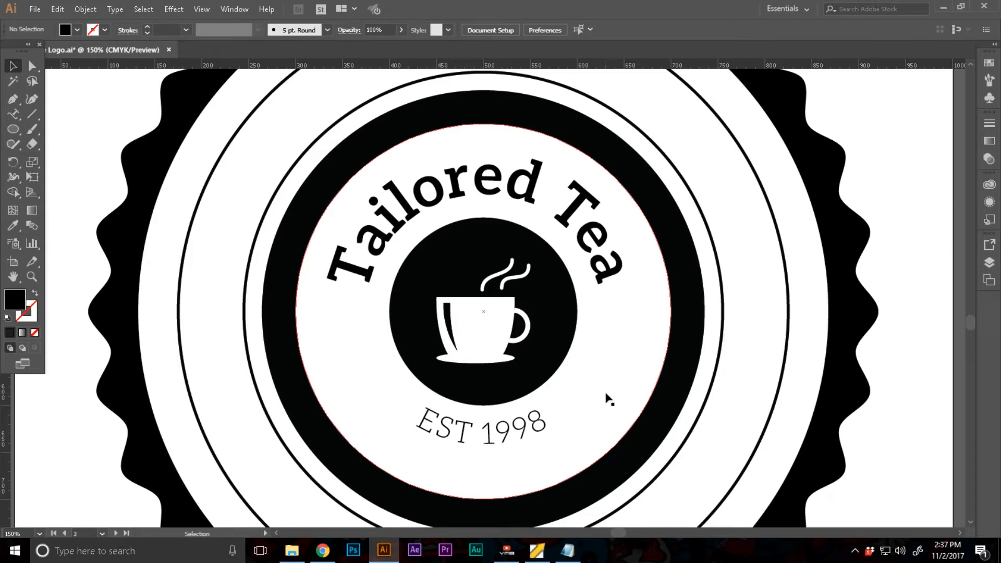
pyautogui.click(13, 129)
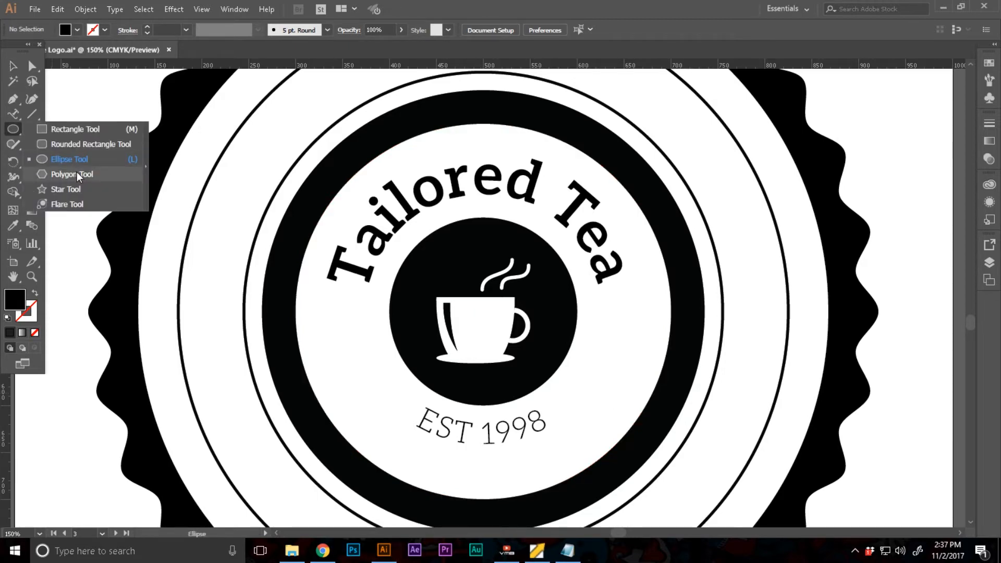
pyautogui.click(66, 189)
pyautogui.moveTo(348, 327); pyautogui.dragTo(624, 331)
pyautogui.press('v')
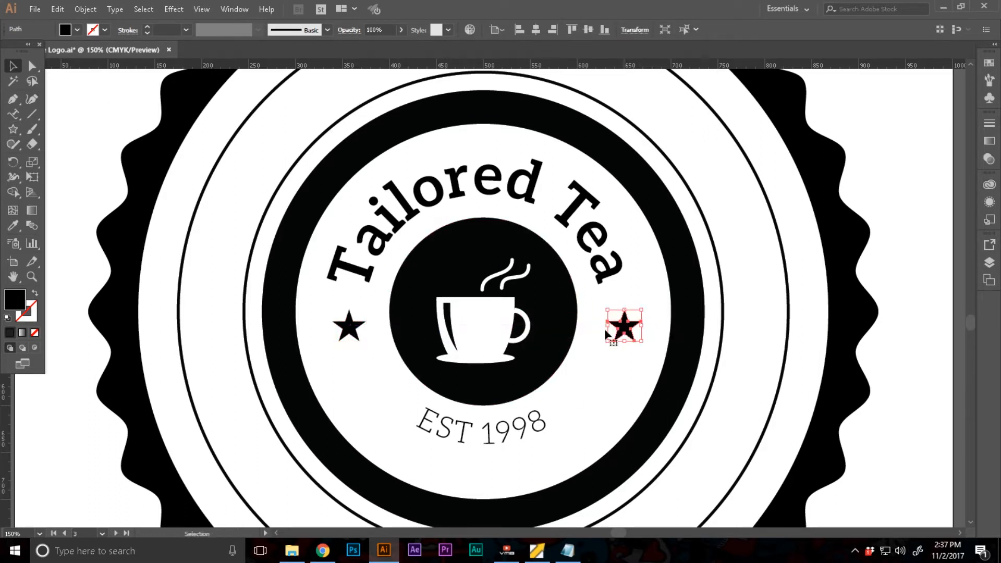
# Group the two stars and centre the group horizontally on the badge.
pyautogui.keyDown('shift'); pyautogui.click(350, 328); pyautogui.keyUp('shift')
pyautogui.hotkey('ctrl', 'g')
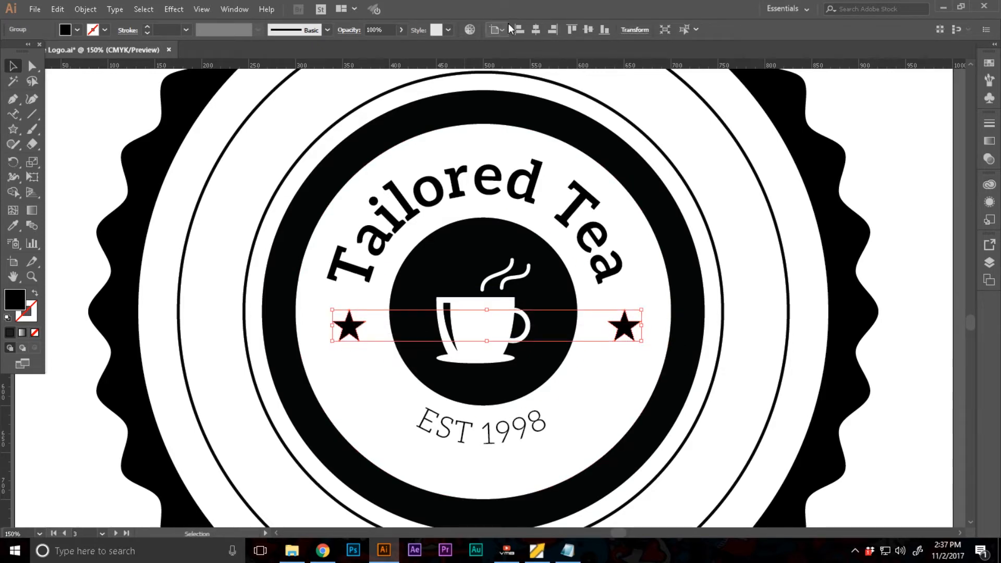
pyautogui.click(536, 29)
pyautogui.click(944, 242)
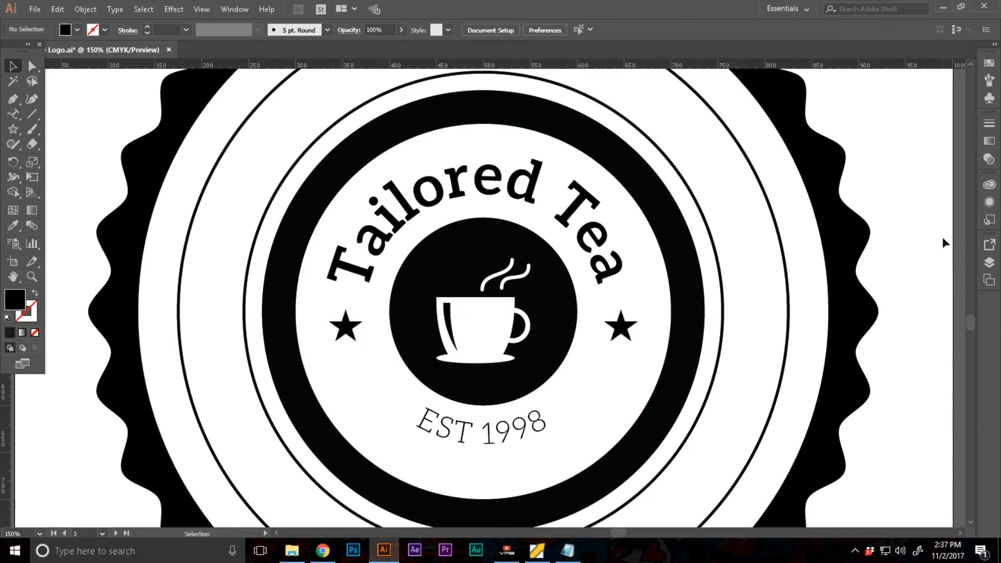
# Draw a black circle about 22 px wide between the two thin rings on the badge's left side, level with its centre.
pyautogui.scroll(2, 888, 265)
pyautogui.scroll(-2, 881, 268)
pyautogui.press('j')
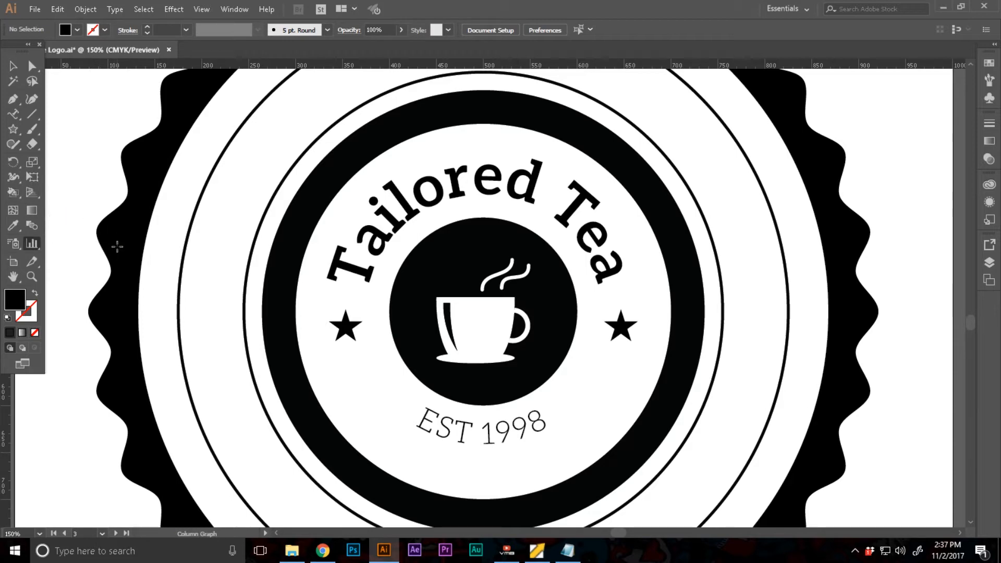
pyautogui.press('l')
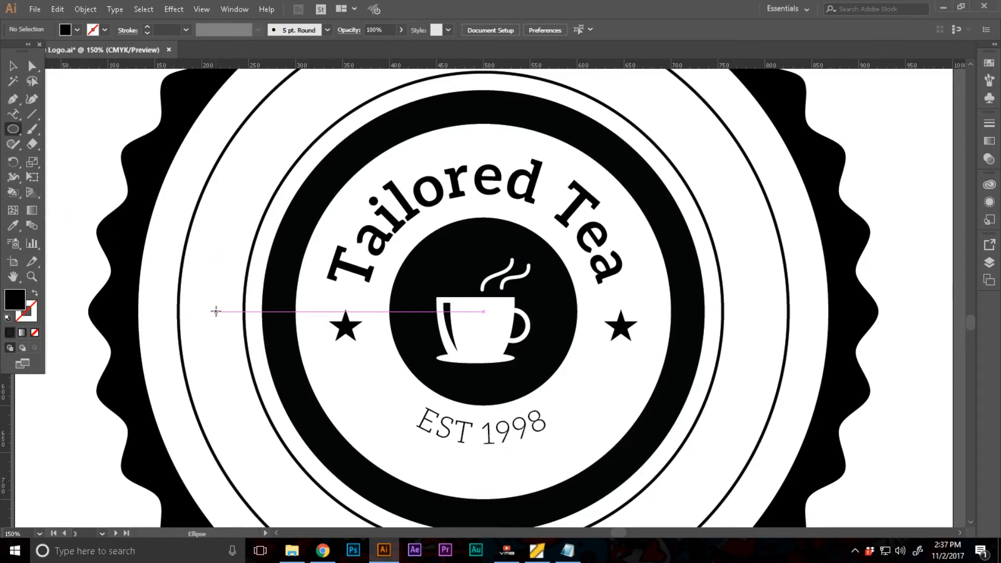
pyautogui.moveTo(216, 312); pyautogui.dragTo(225, 320)
pyautogui.press('v')
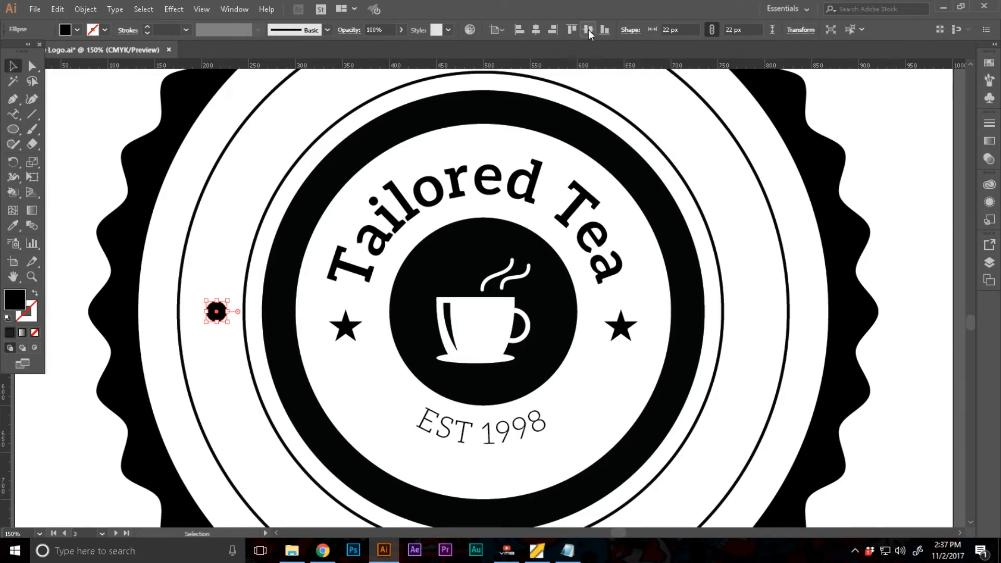
# Nudge the small black dot left until it sits midway between the two thin rings.
pyautogui.press('Left')
pyautogui.press('Left')
pyautogui.press('Left')
pyautogui.press('Left')
pyautogui.press('Left')
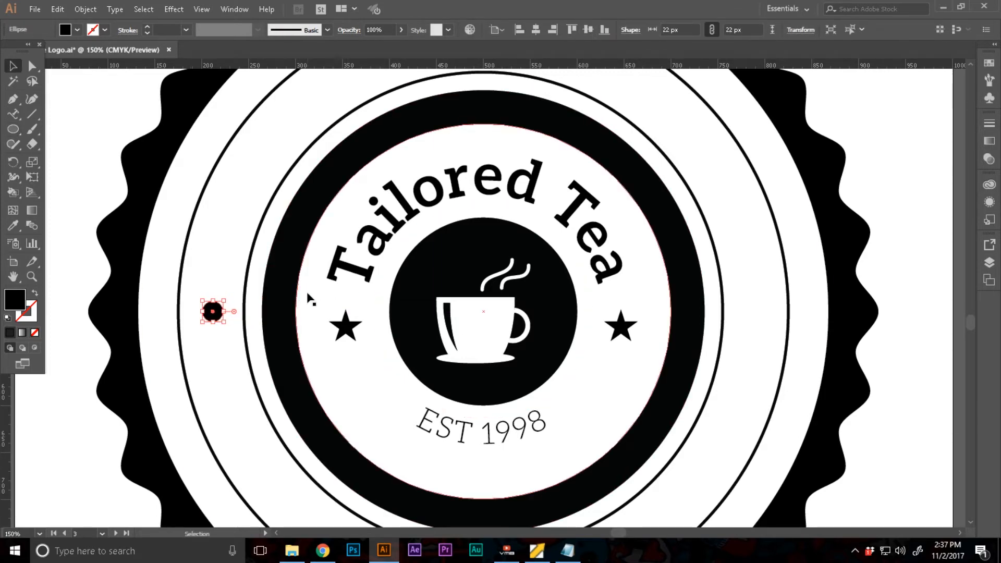
pyautogui.press('Left')
pyautogui.press('Left')
pyautogui.press('Left')
pyautogui.press('Right')
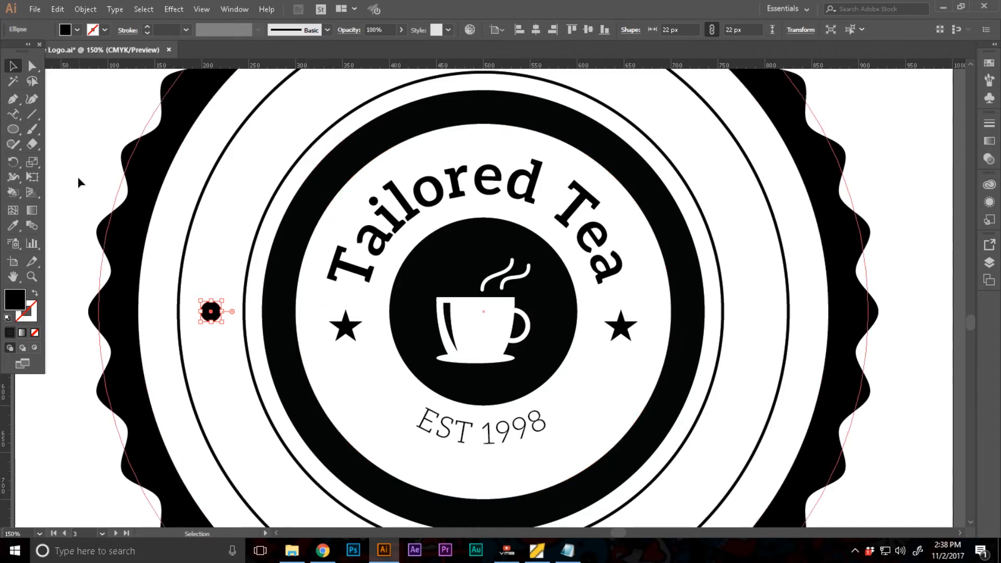
# Rotate a copy of the dot an eighth of a turn clockwise around the badge's centre and save the document.
pyautogui.click(13, 162)
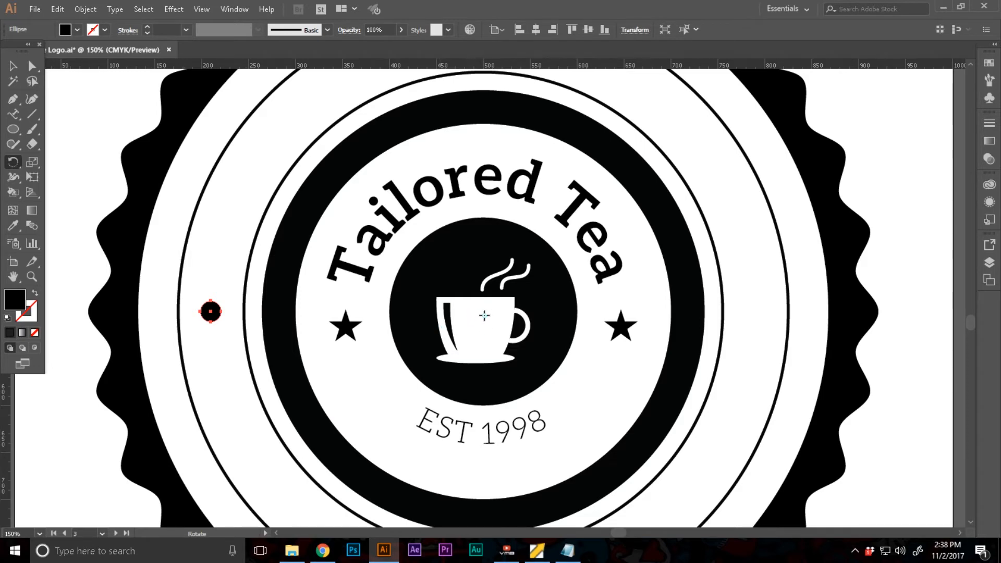
pyautogui.scroll(3, 232, 318)
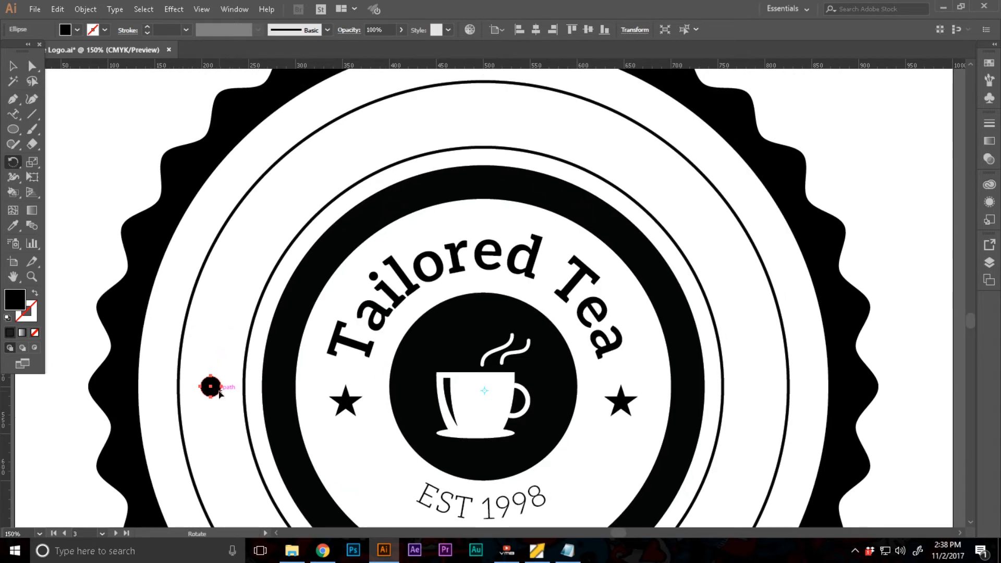
pyautogui.moveTo(214, 396); pyautogui.dragTo(256, 254)
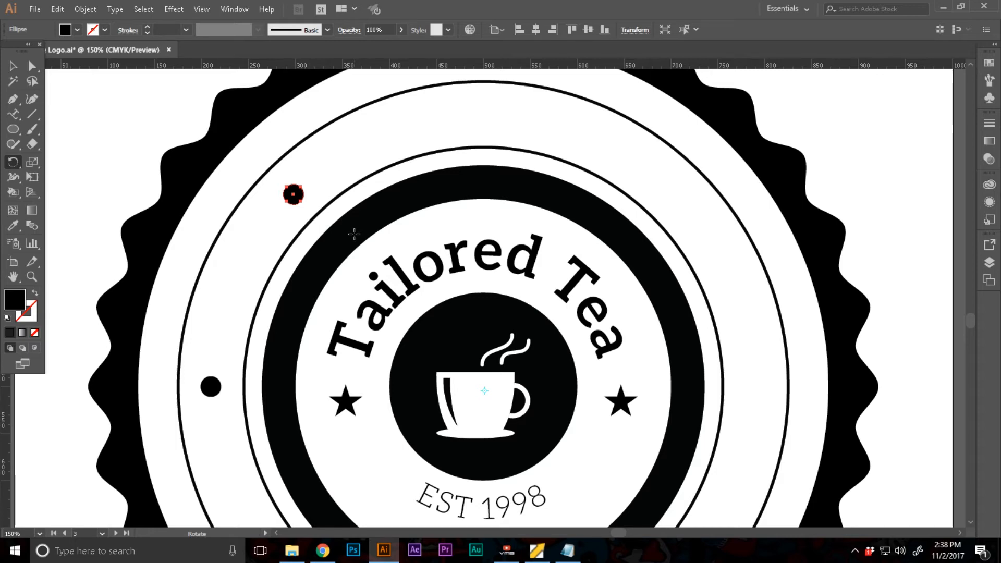
pyautogui.press('ctrl')
pyautogui.hotkey('ctrl', 's')
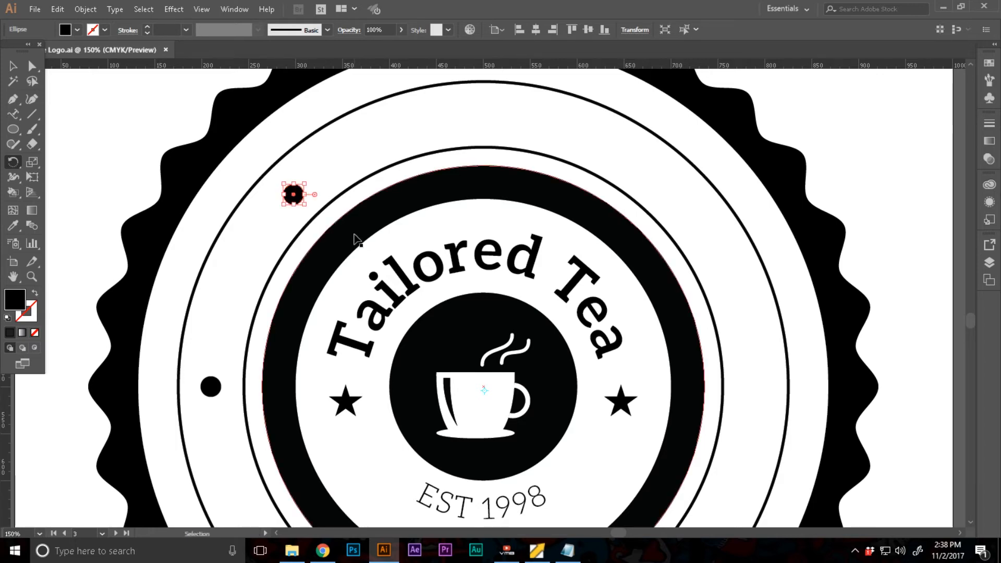
# Repeat the rotated copy until eight evenly spaced dots surround the badge between the thin rings.
pyautogui.hotkey('ctrl', 'd')
pyautogui.hotkey('ctrl', 'd')
pyautogui.hotkey('ctrl', 'd')
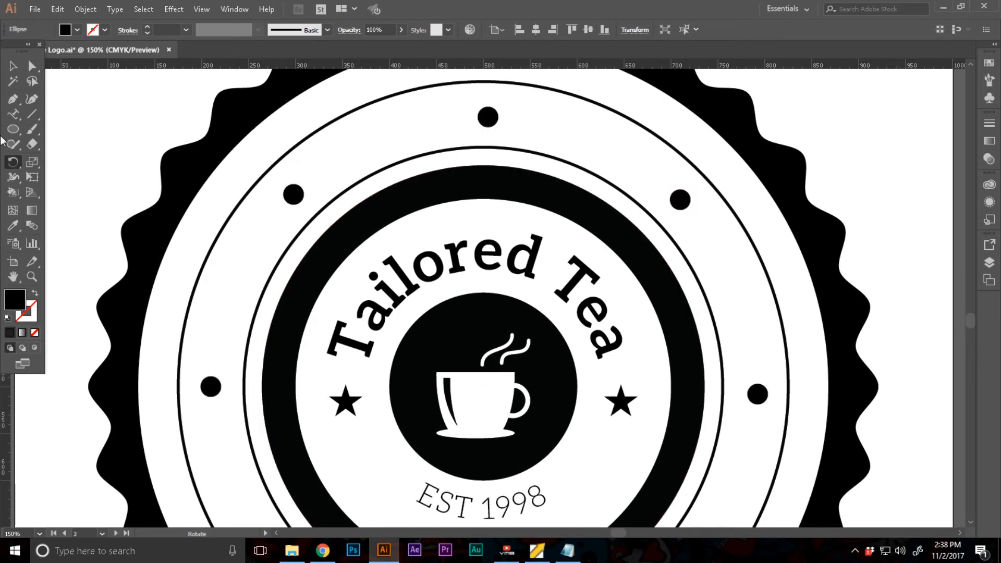
pyautogui.press('v')
pyautogui.click(128, 121)
pyautogui.press('z')
pyautogui.keyDown('alt'); pyautogui.click(569, 329); pyautogui.keyUp('alt')
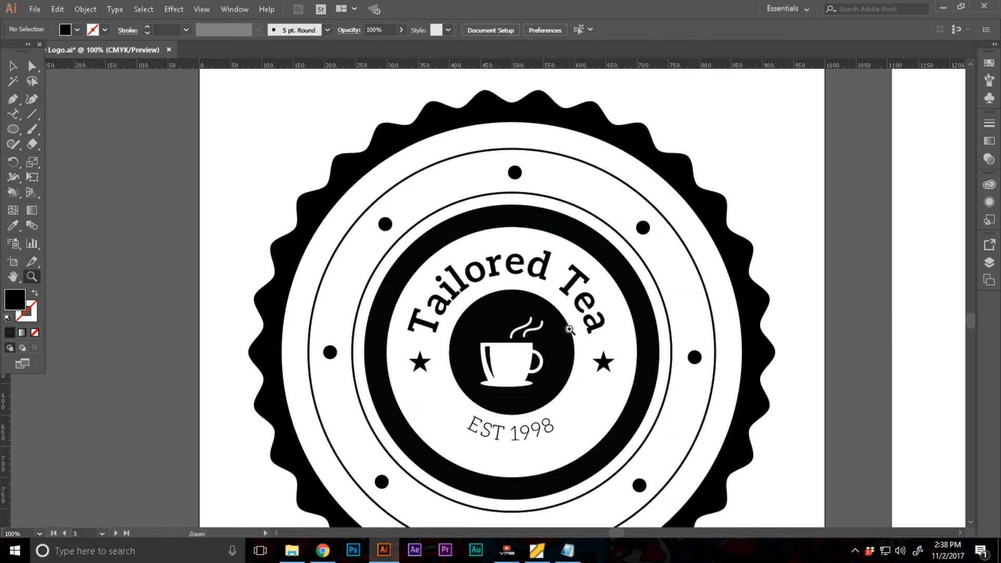
pyautogui.keyDown('alt'); pyautogui.click(568, 330); pyautogui.keyUp('alt')
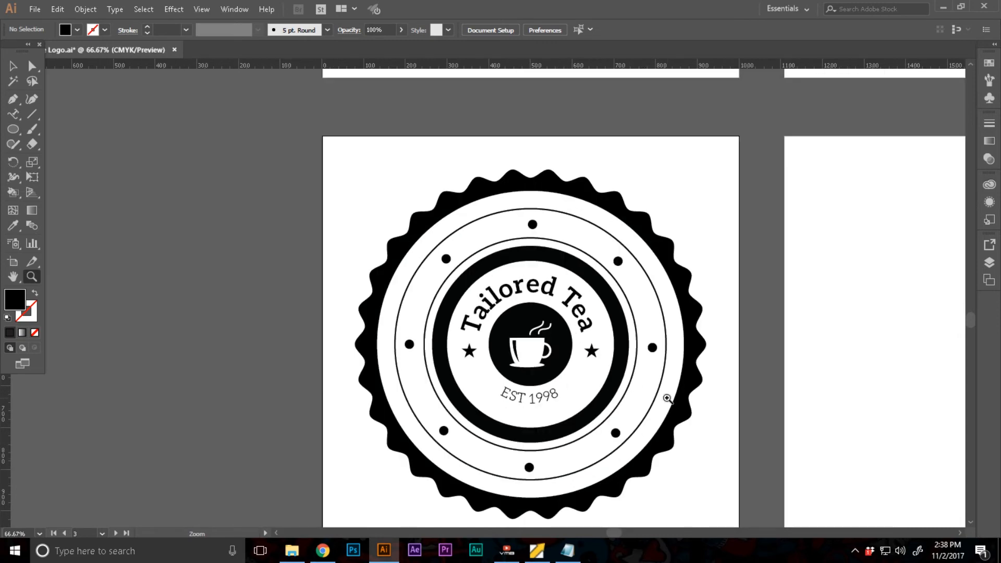
pyautogui.scroll(-2, 623, 386)
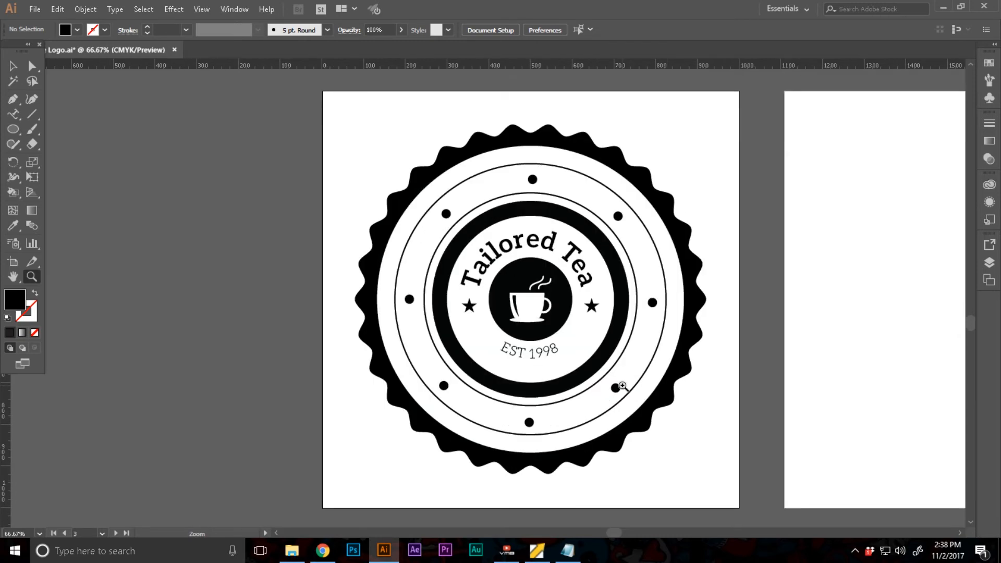